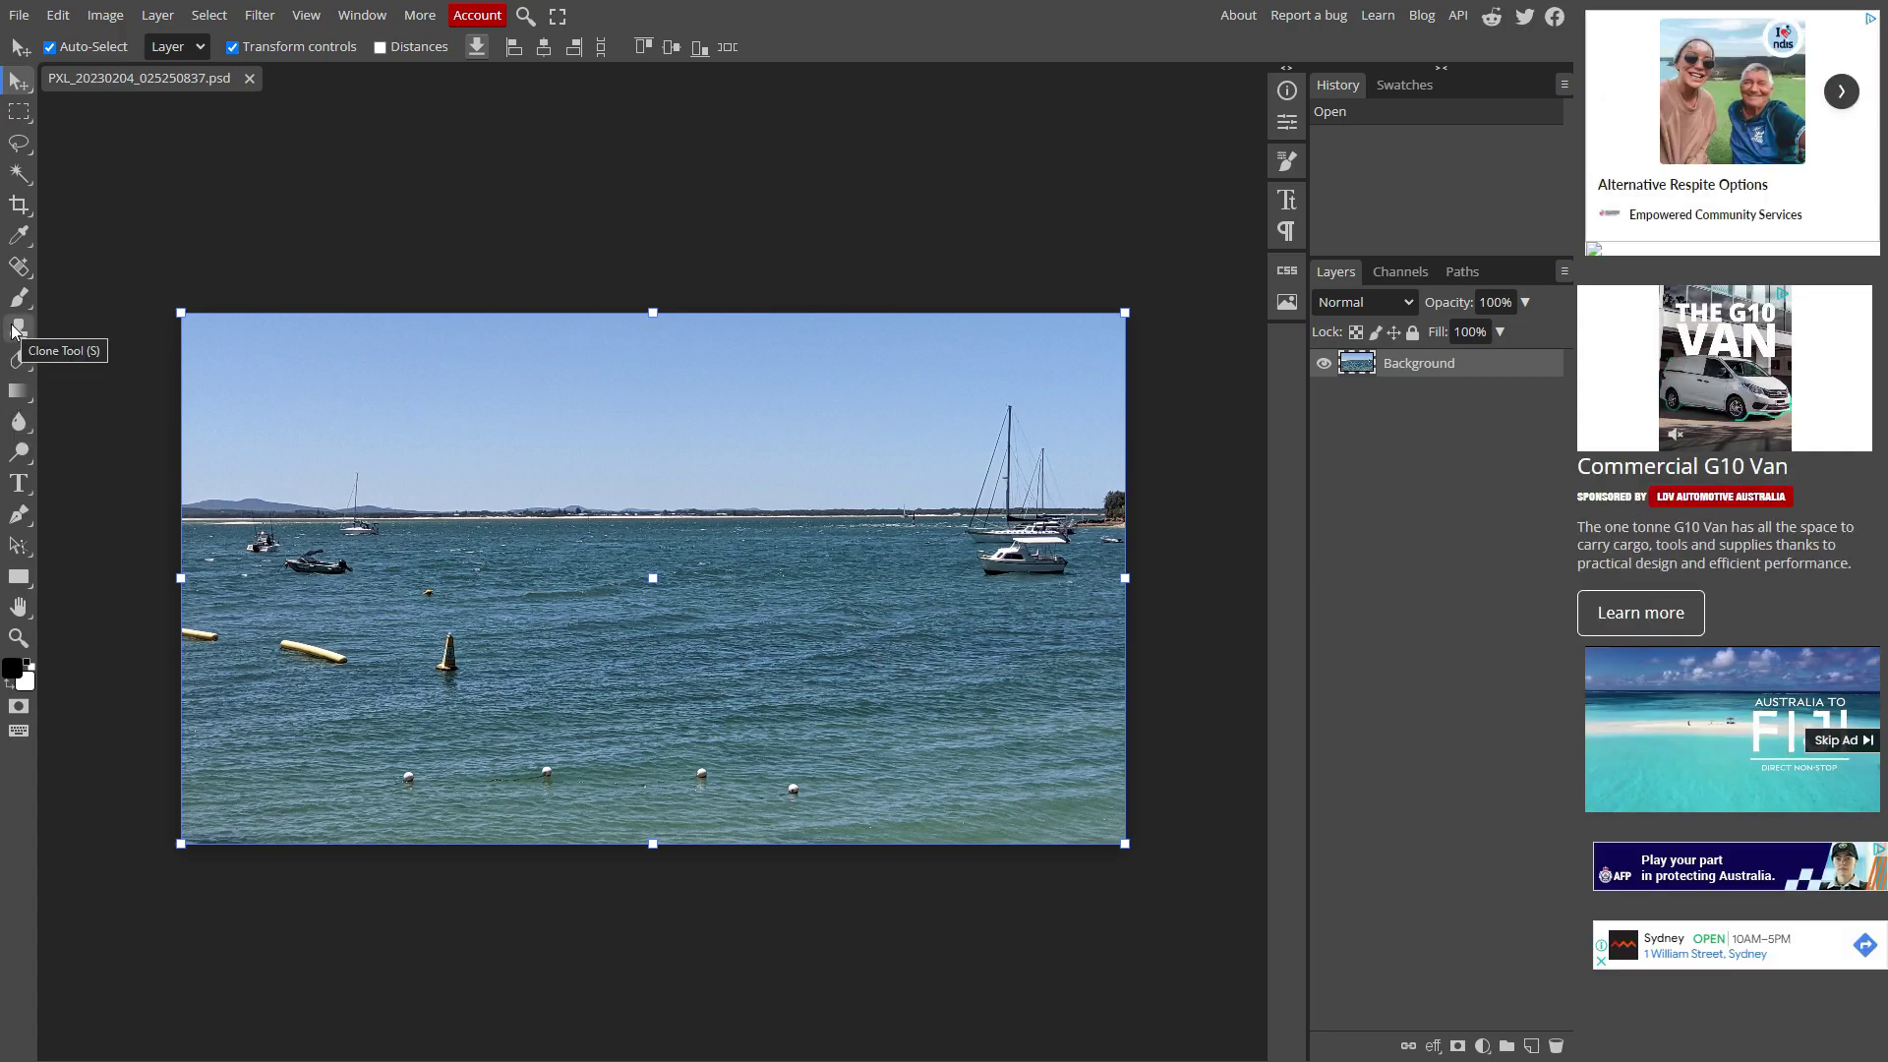
- Select the Magic Replace tool from the healing tool group flyout
{"action": "left_click", "coordinate": [20, 267]}
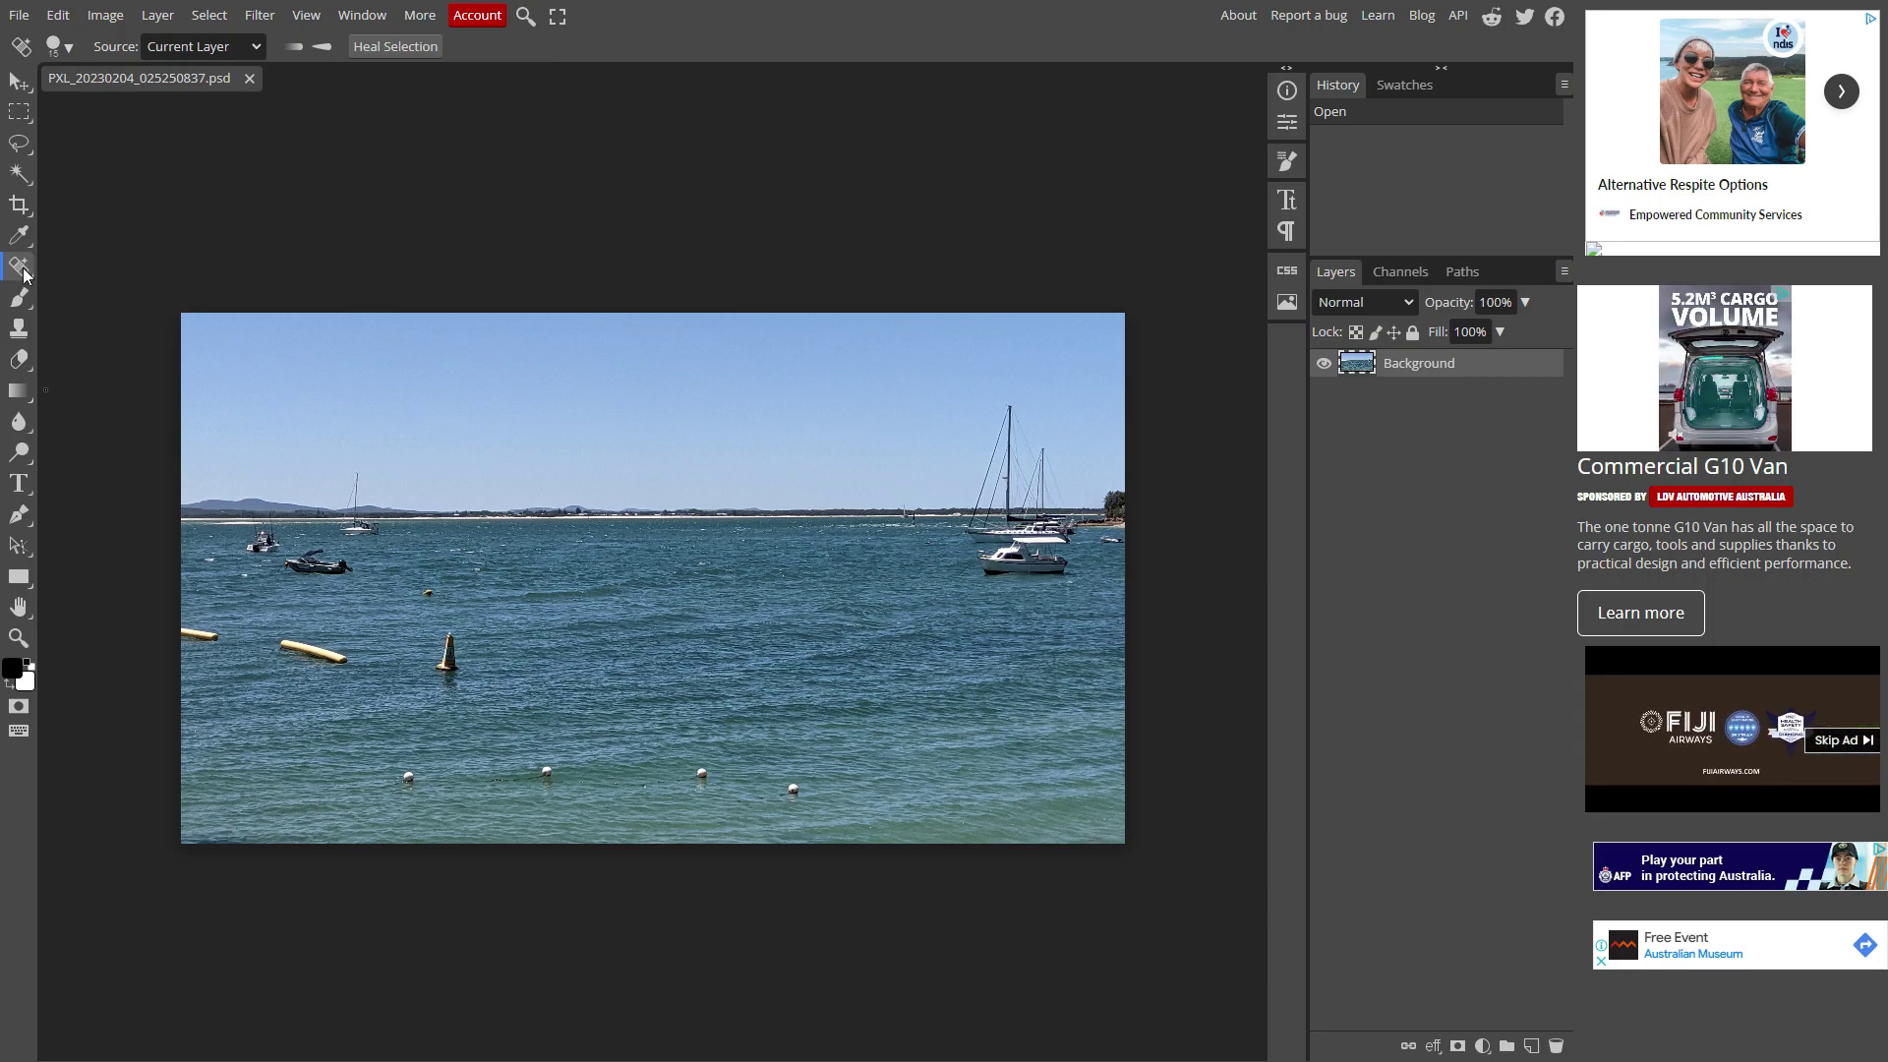
{"action": "right_click", "coordinate": [20, 267]}
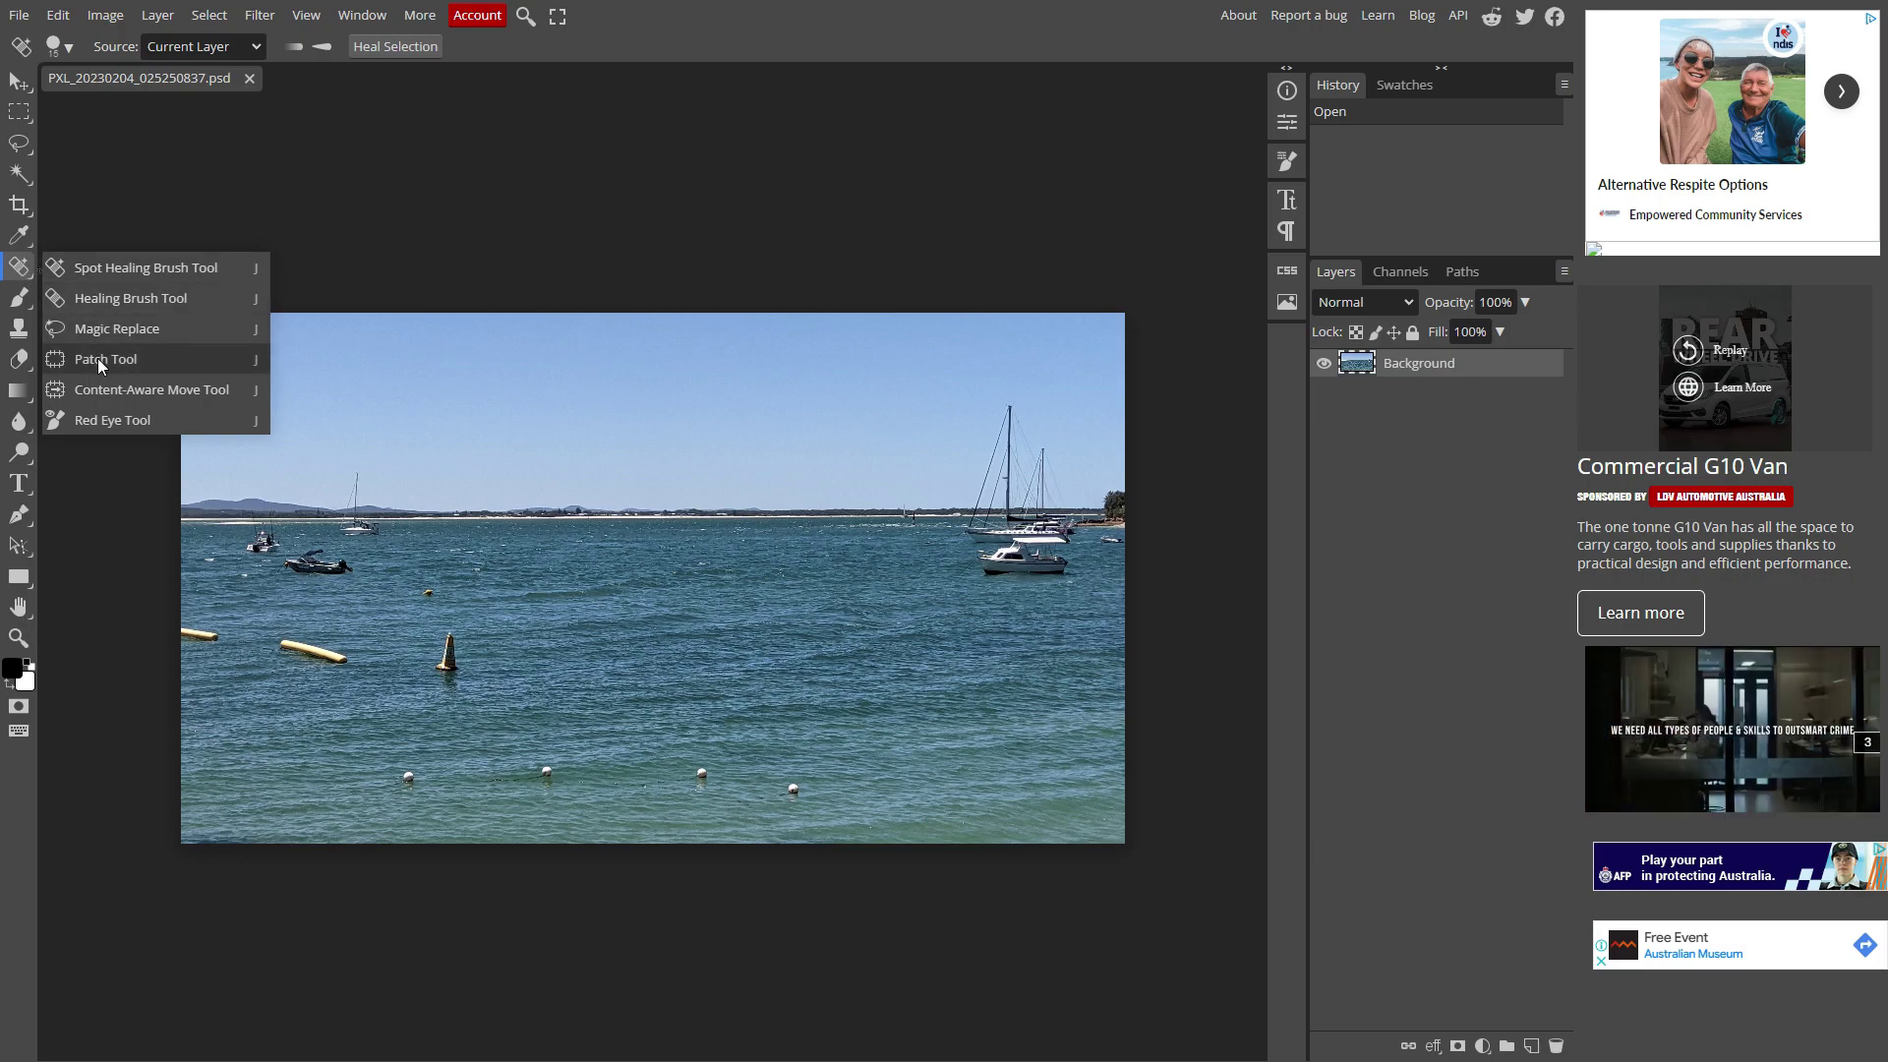
{"action": "left_click", "coordinate": [104, 334]}
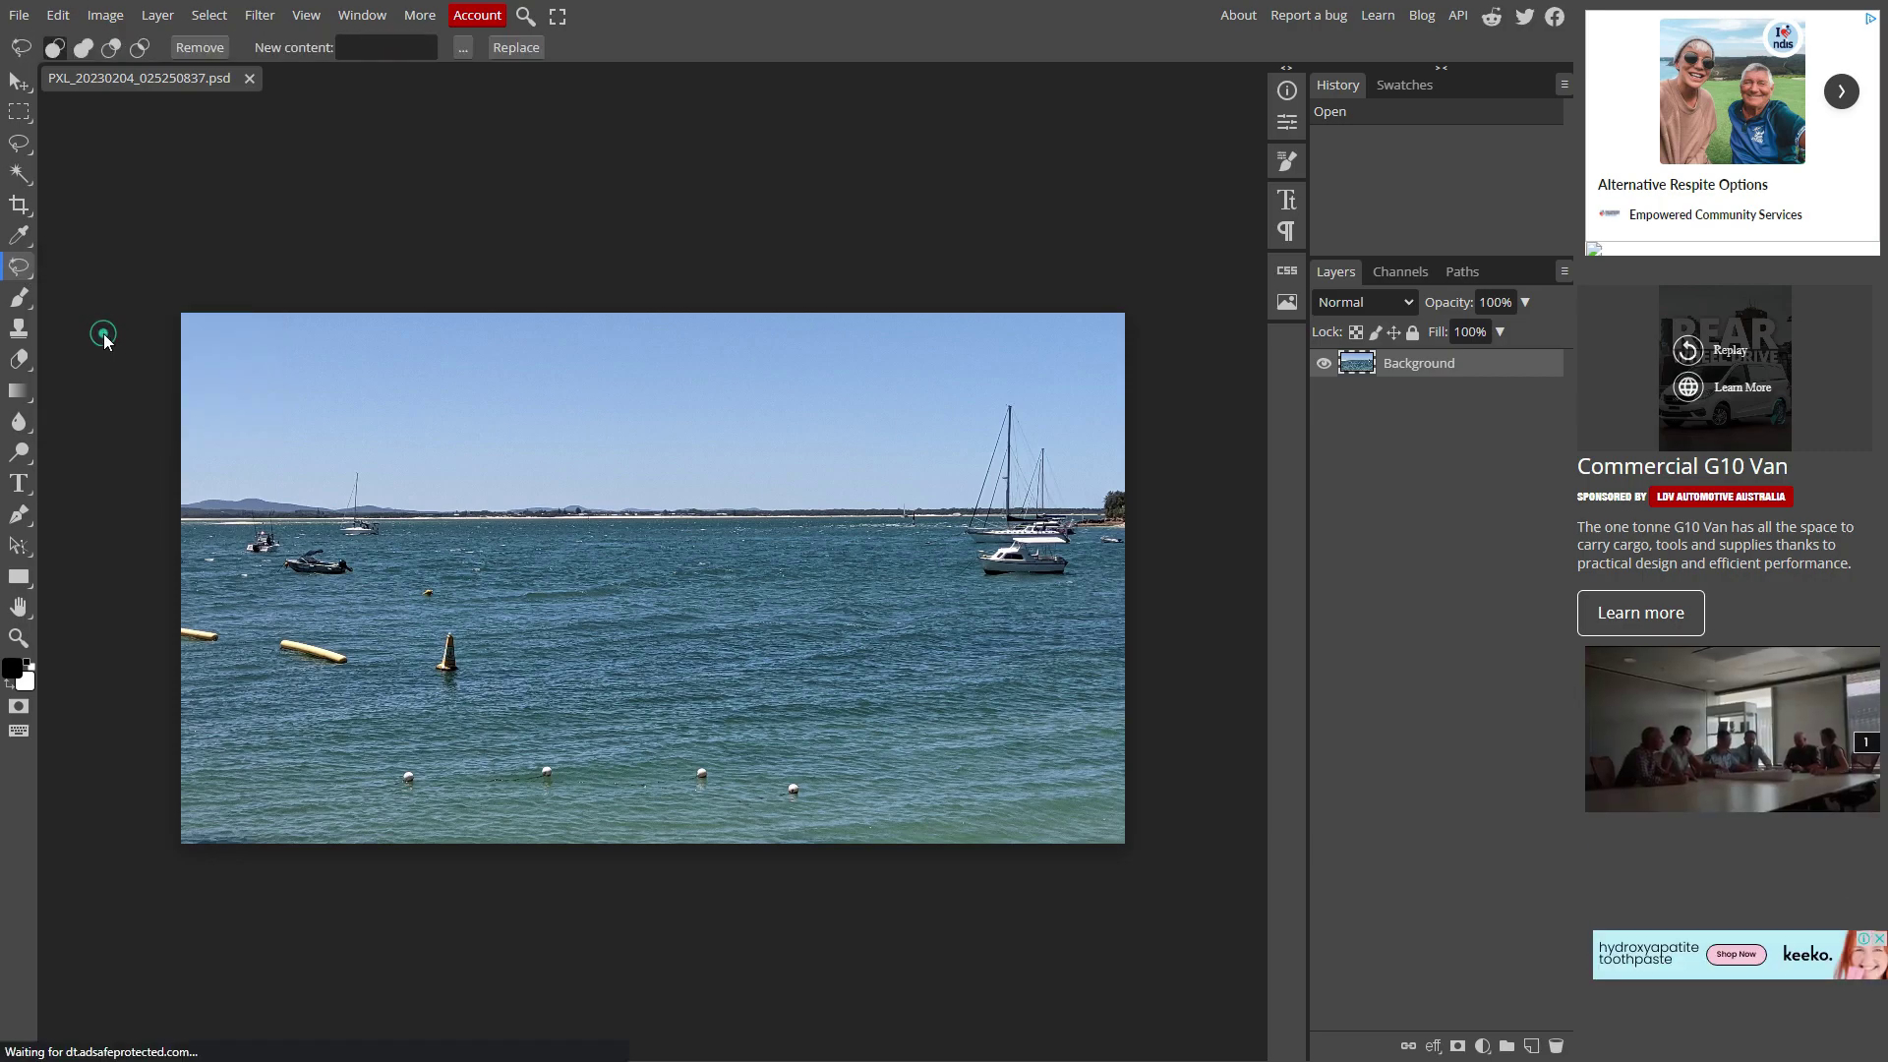
- Outline a patch of water right of centre and generate 'shadow of a shark' in it
{"action": "mouse_move", "coordinate": [737, 636]}
{"action": "left_mouse_down"}
{"action": "mouse_move", "coordinate": [792, 611]}
{"action": "mouse_move", "coordinate": [816, 651]}
{"action": "mouse_move", "coordinate": [753, 666]}
{"action": "mouse_move", "coordinate": [741, 629]}
{"action": "mouse_move", "coordinate": [767, 618]}
{"action": "left_mouse_up"}
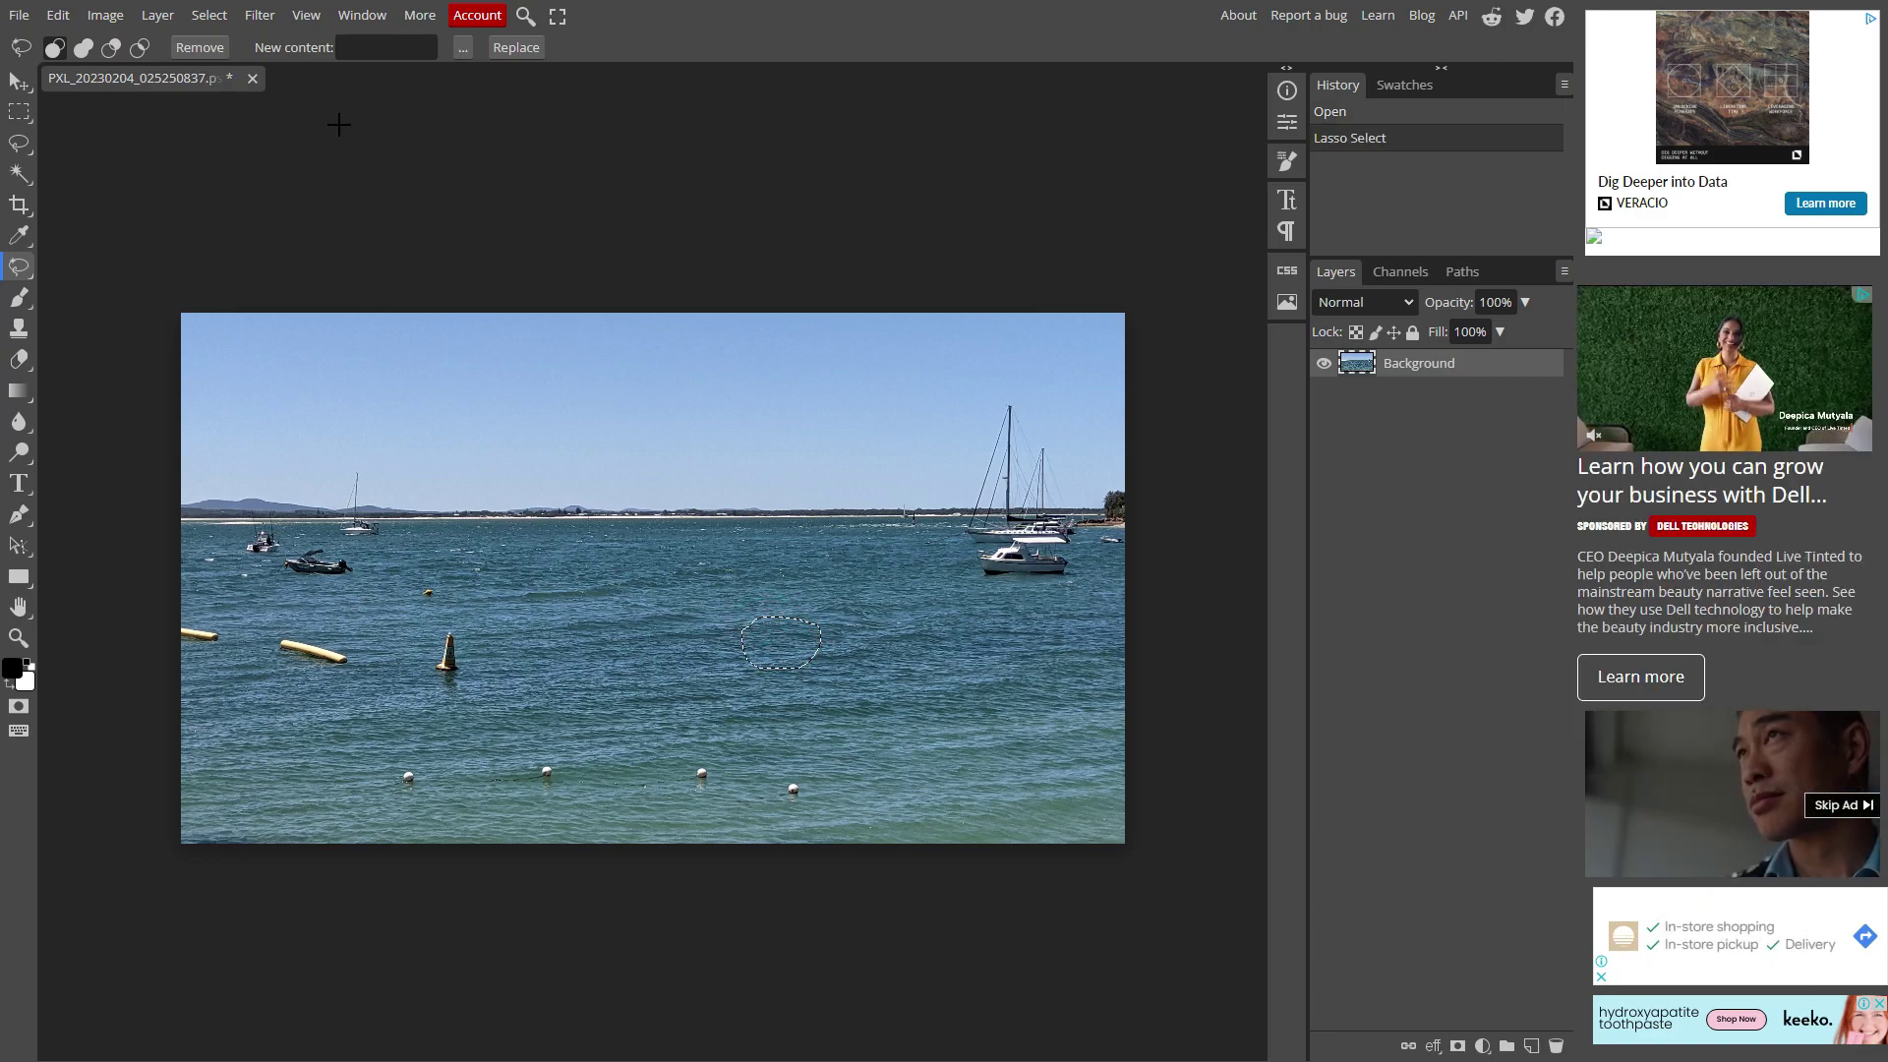
{"action": "left_click", "coordinate": [257, 48]}
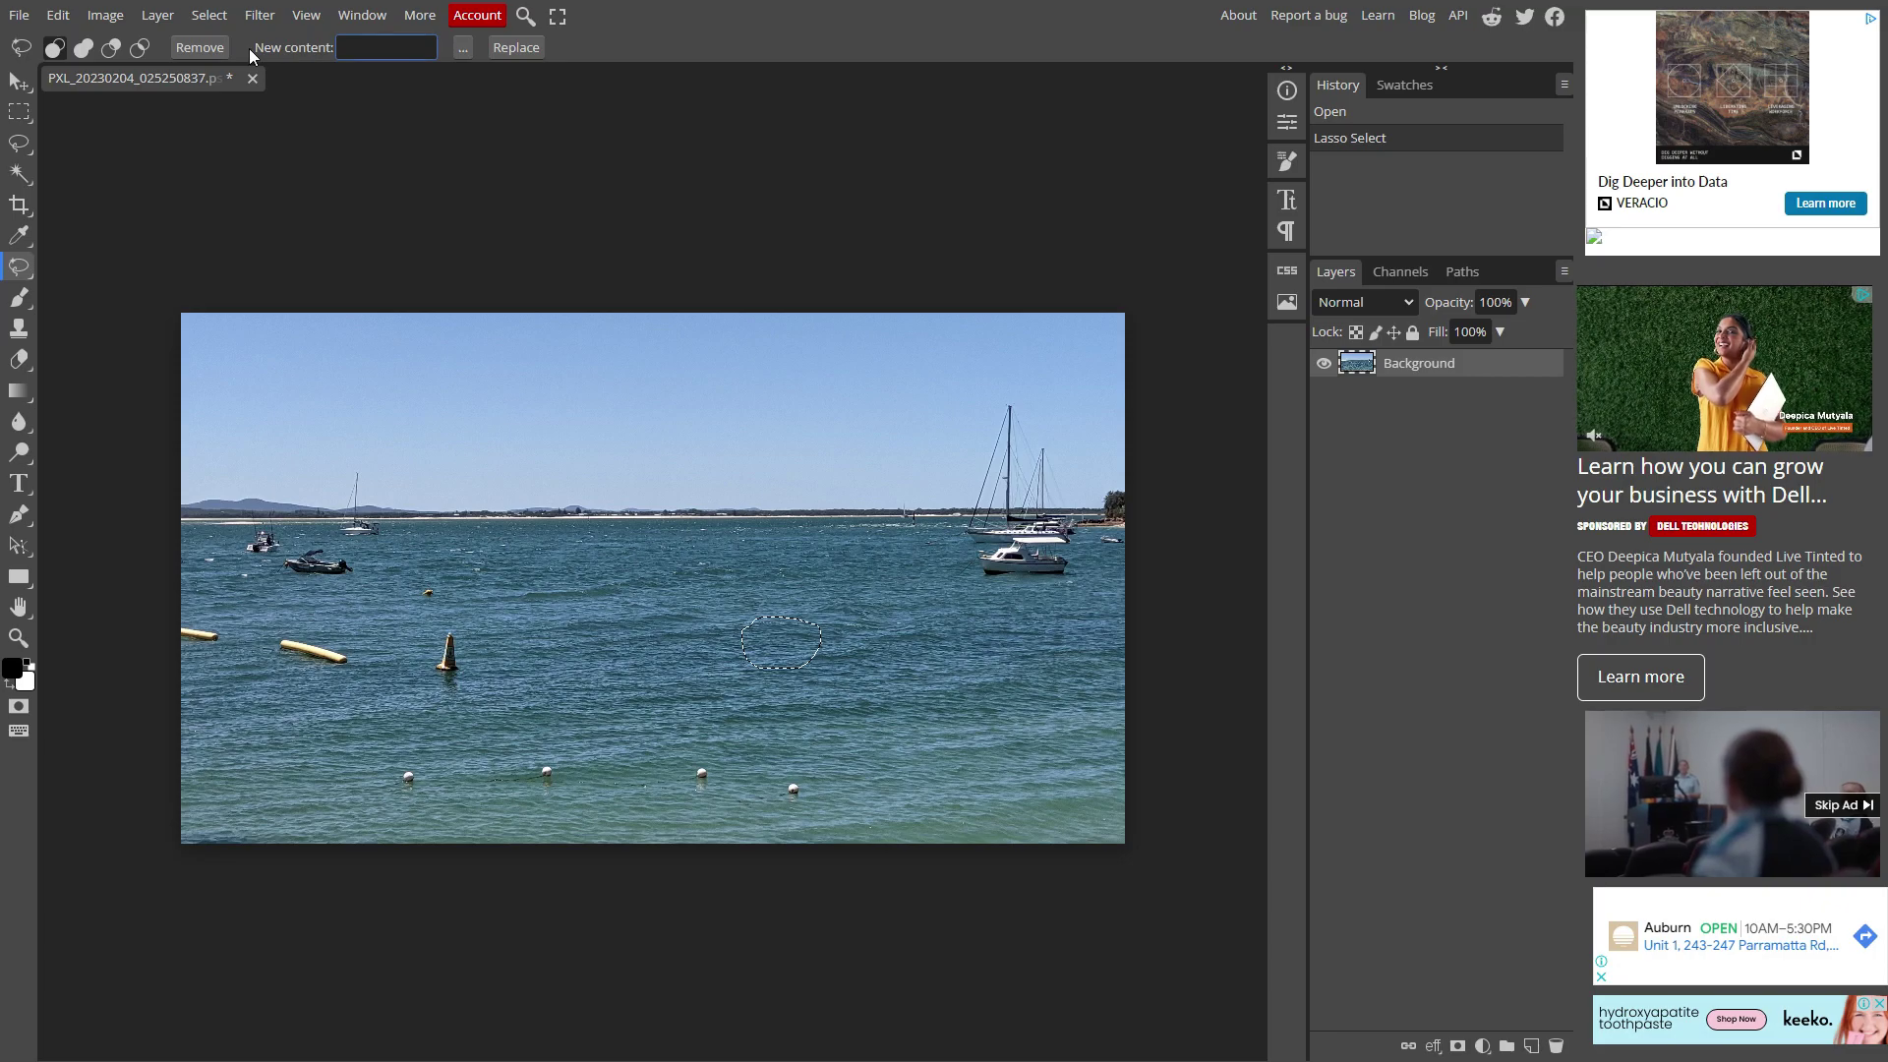
{"action": "left_click", "coordinate": [372, 48]}
{"action": "left_click", "coordinate": [366, 55]}
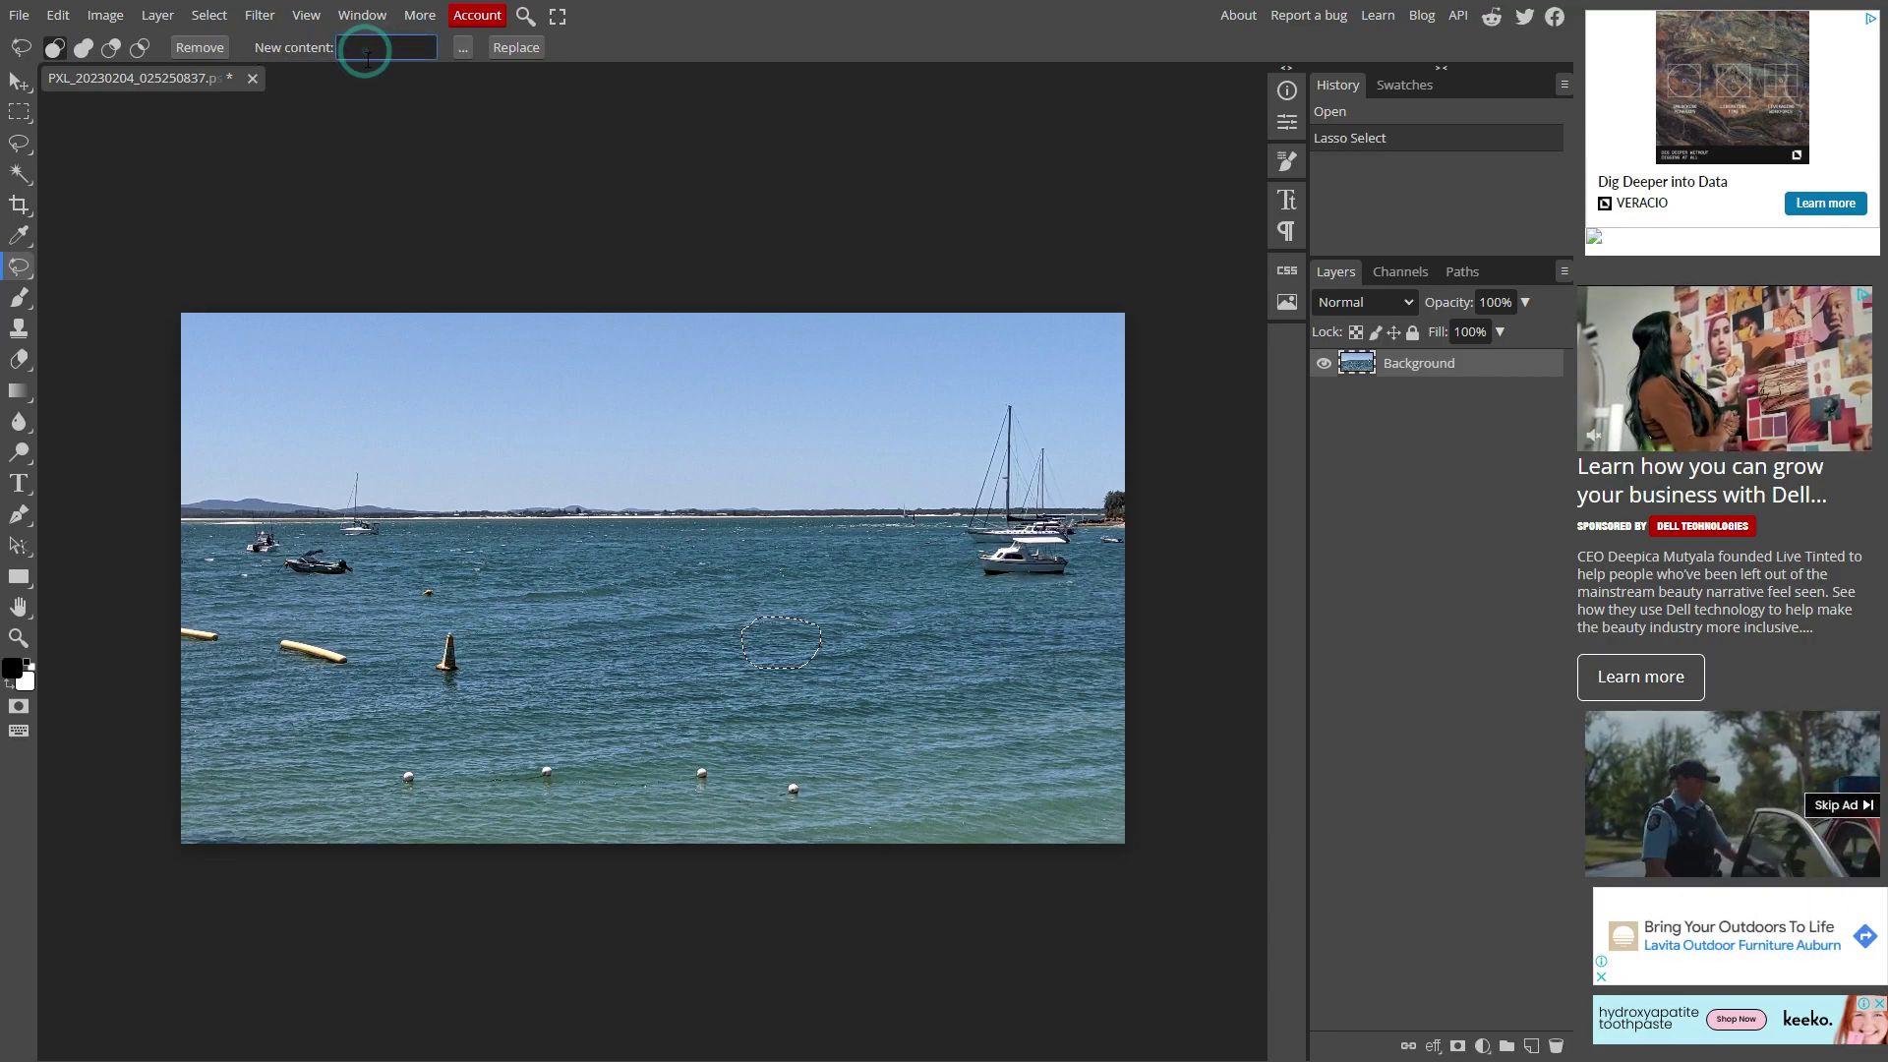
{"action": "type", "text": "sha"}
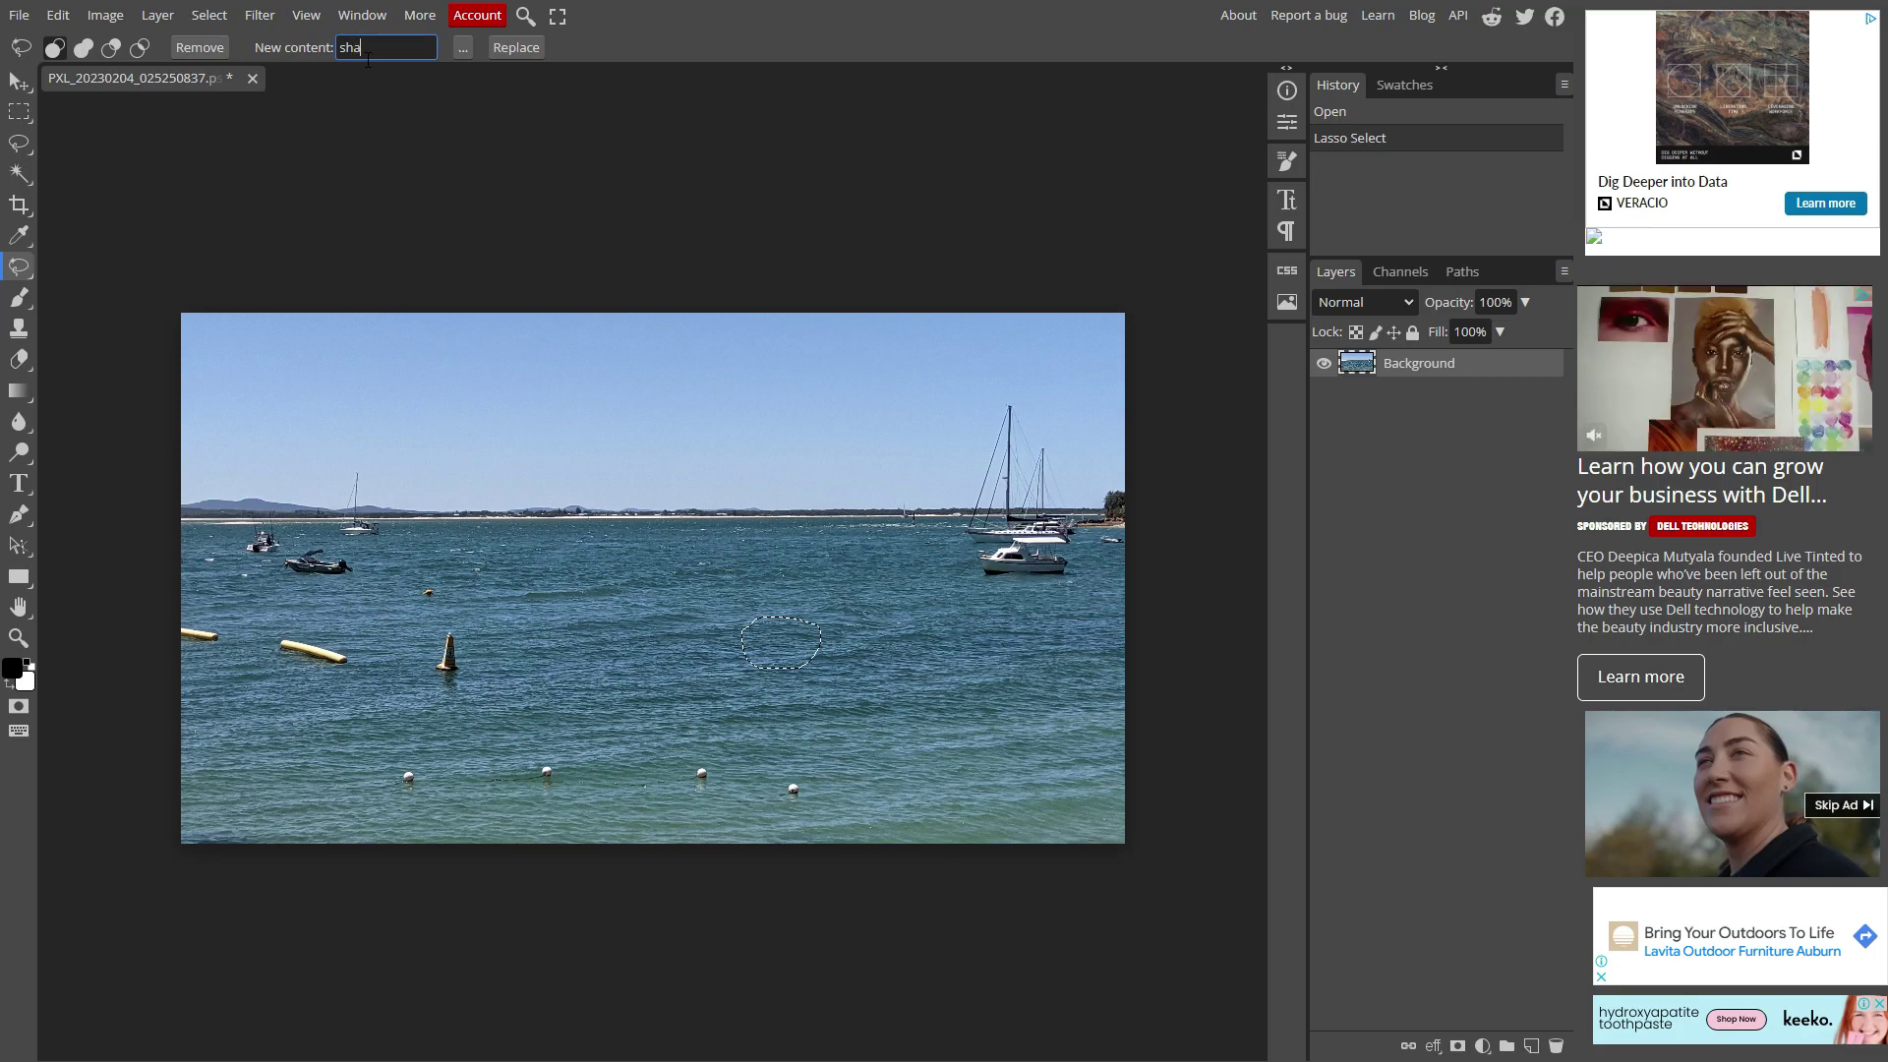
{"action": "type", "text": "dow of a shark"}
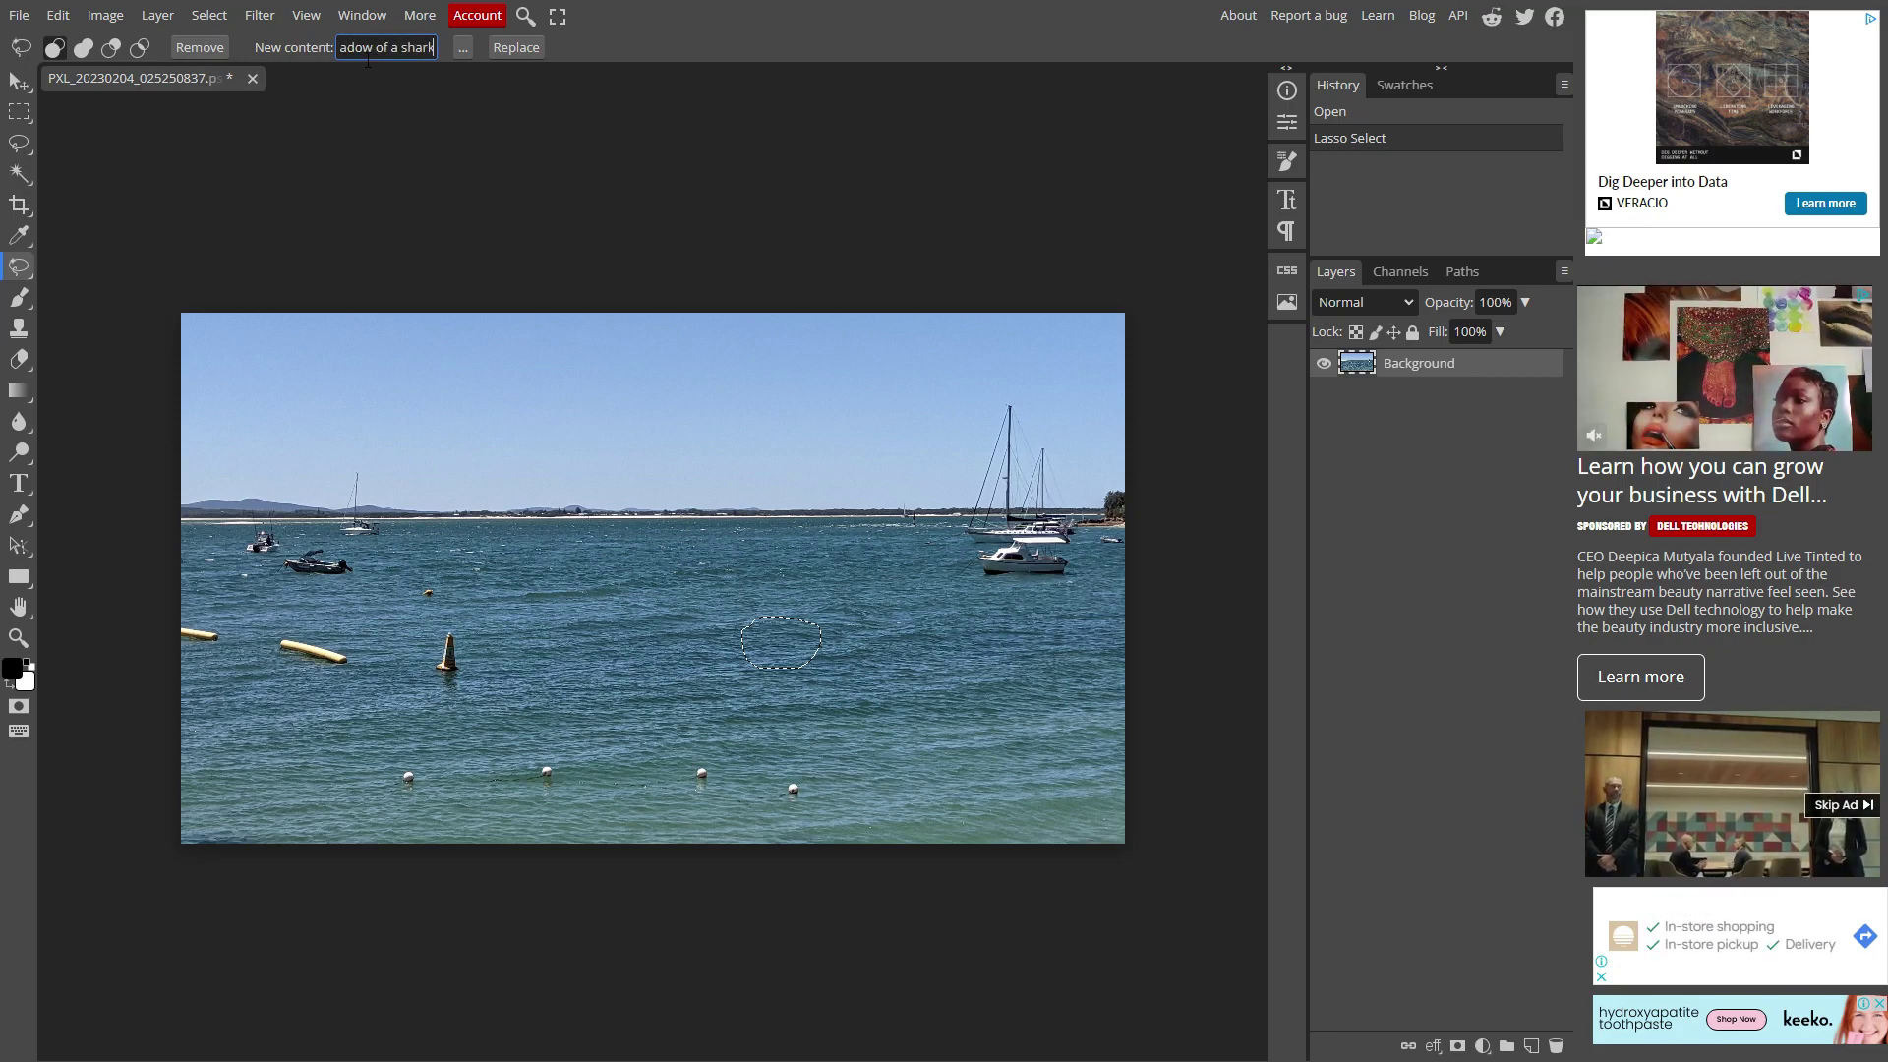
{"action": "left_click", "coordinate": [522, 50]}
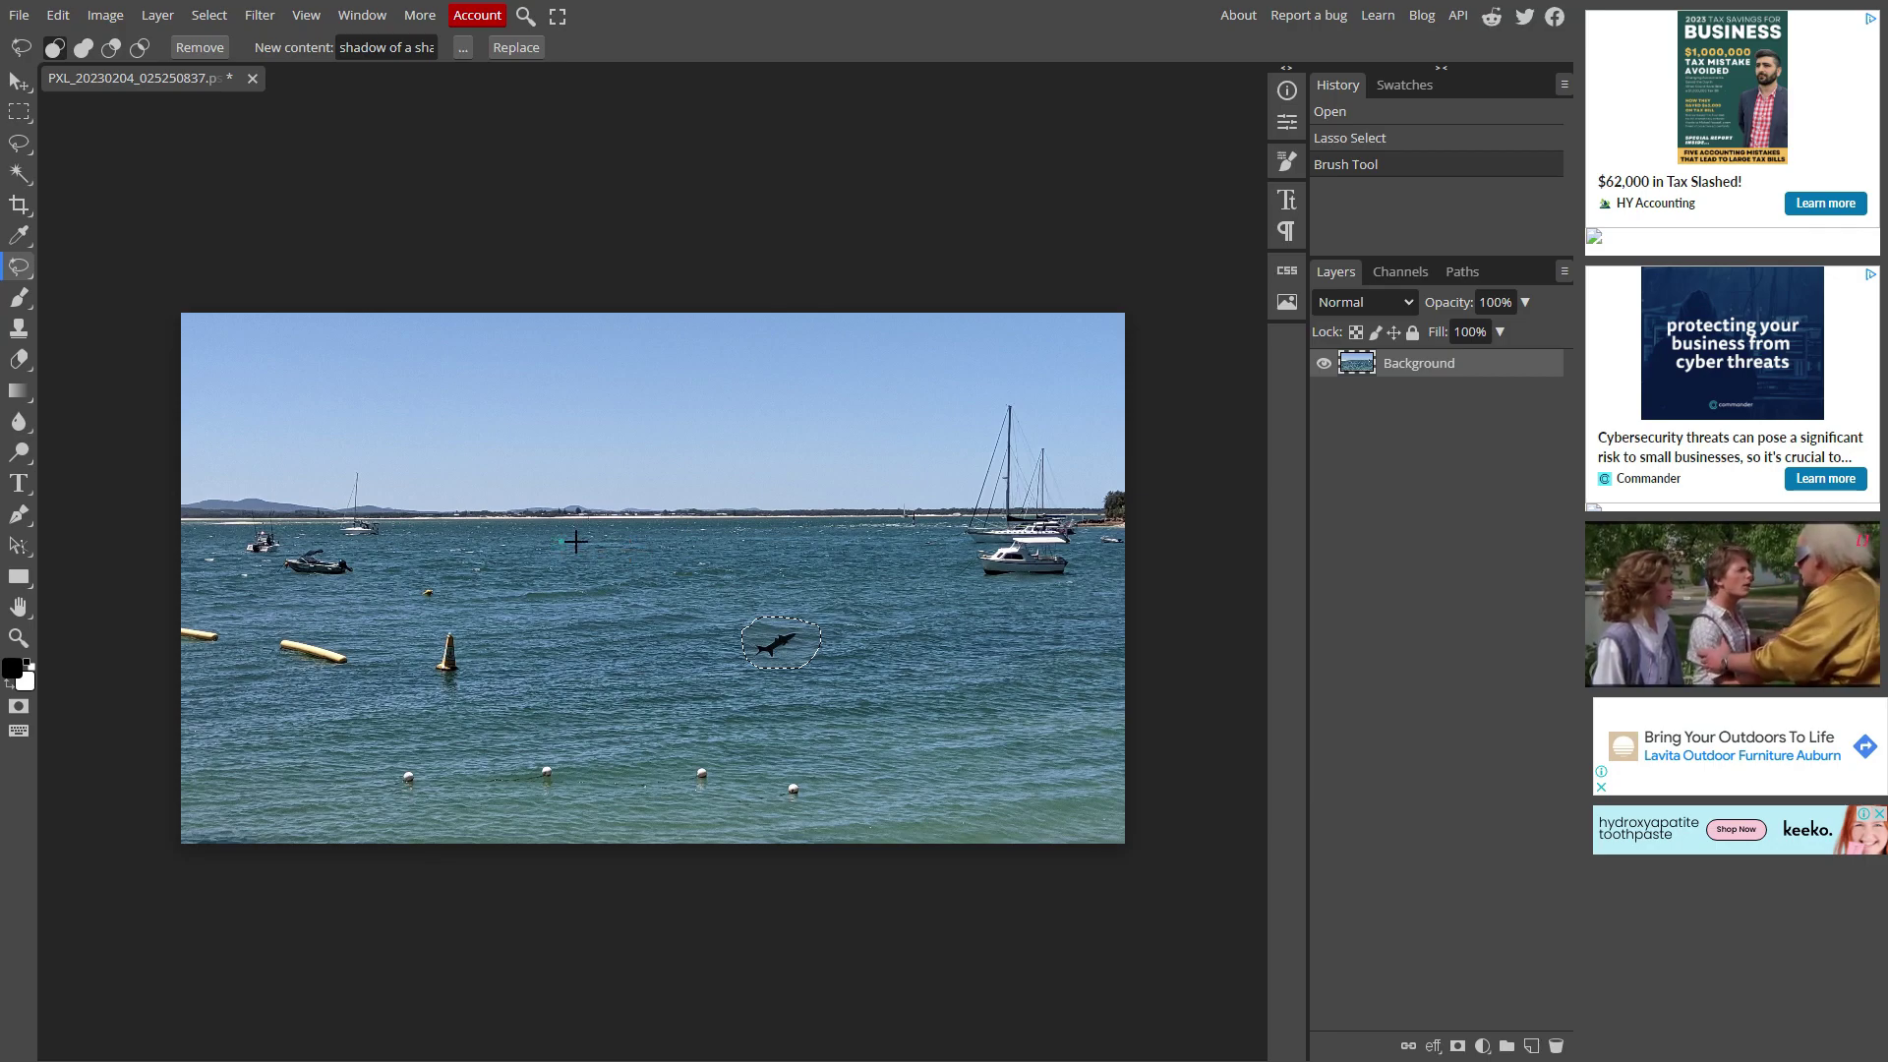
- Generate a 'boat' in outlined water left of centre, then regenerate on another water patch
{"action": "left_click_drag", "start_coordinate": [546, 541], "coordinate": [547, 524]}
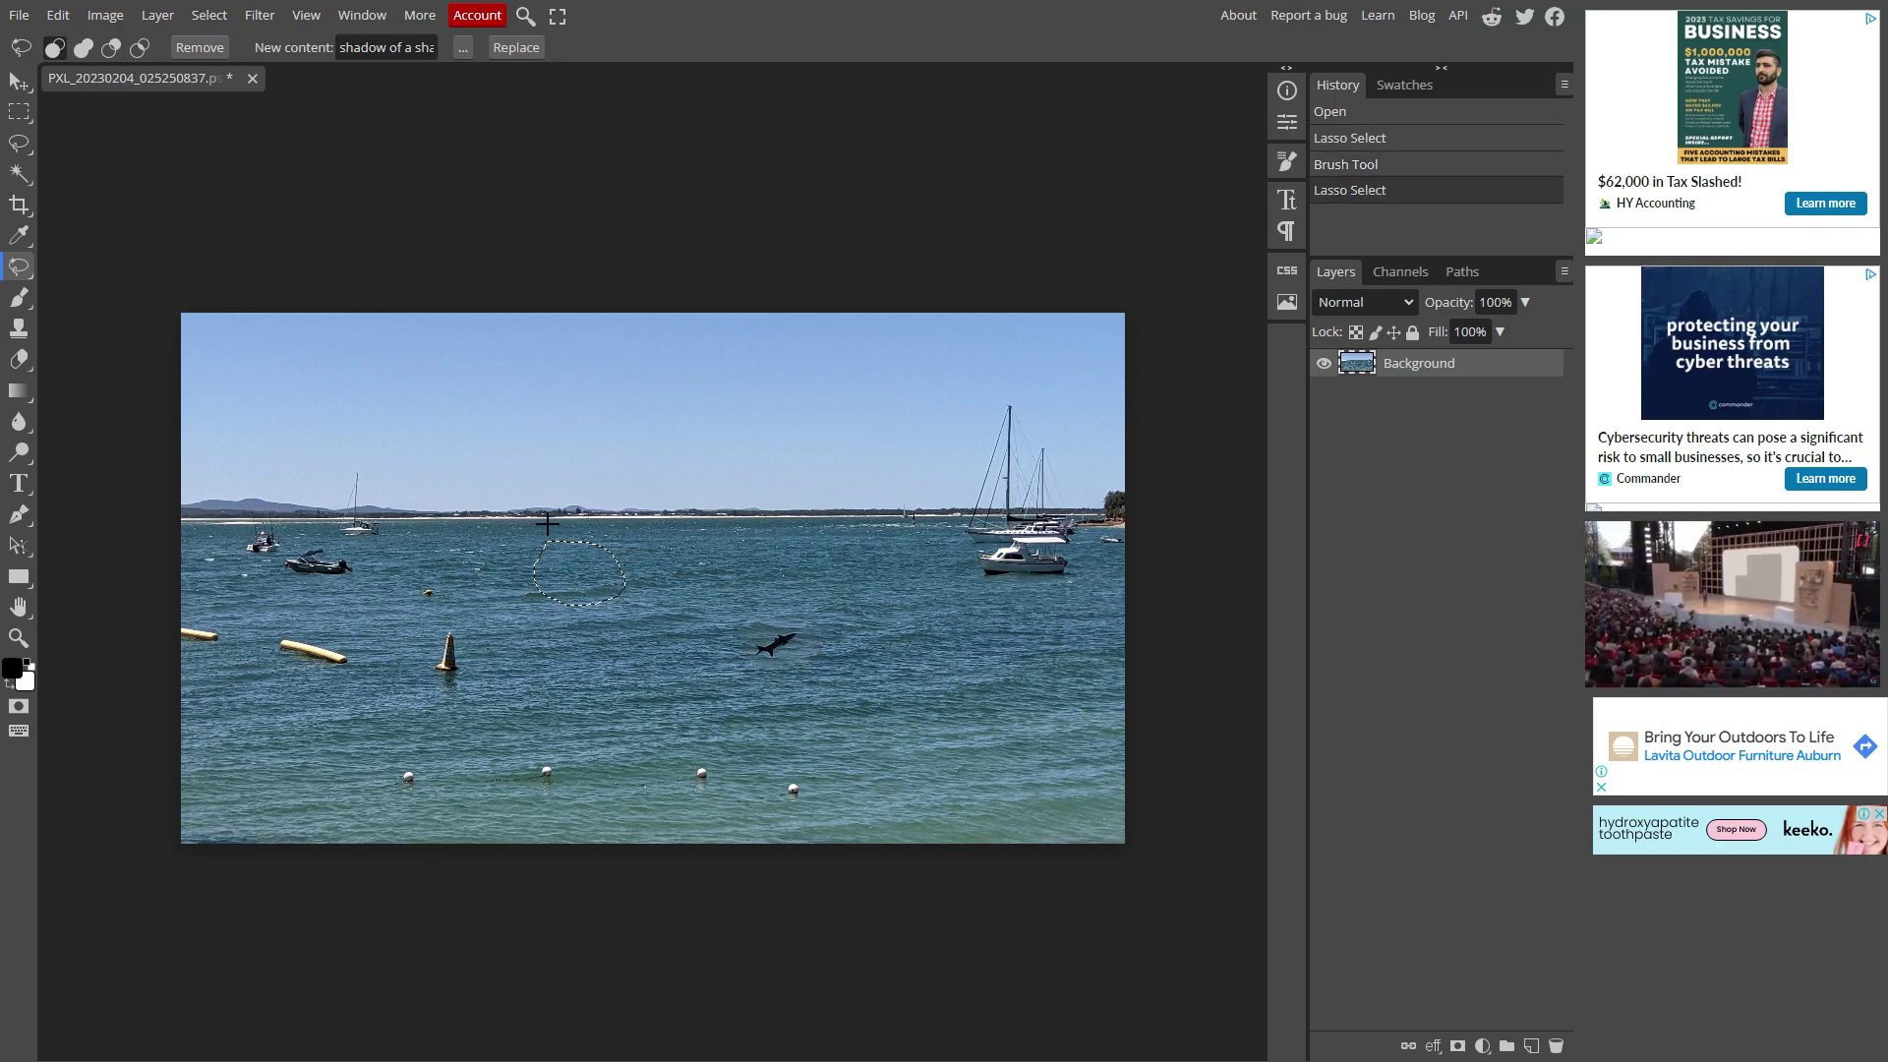
{"action": "triple_click", "coordinate": [340, 48]}
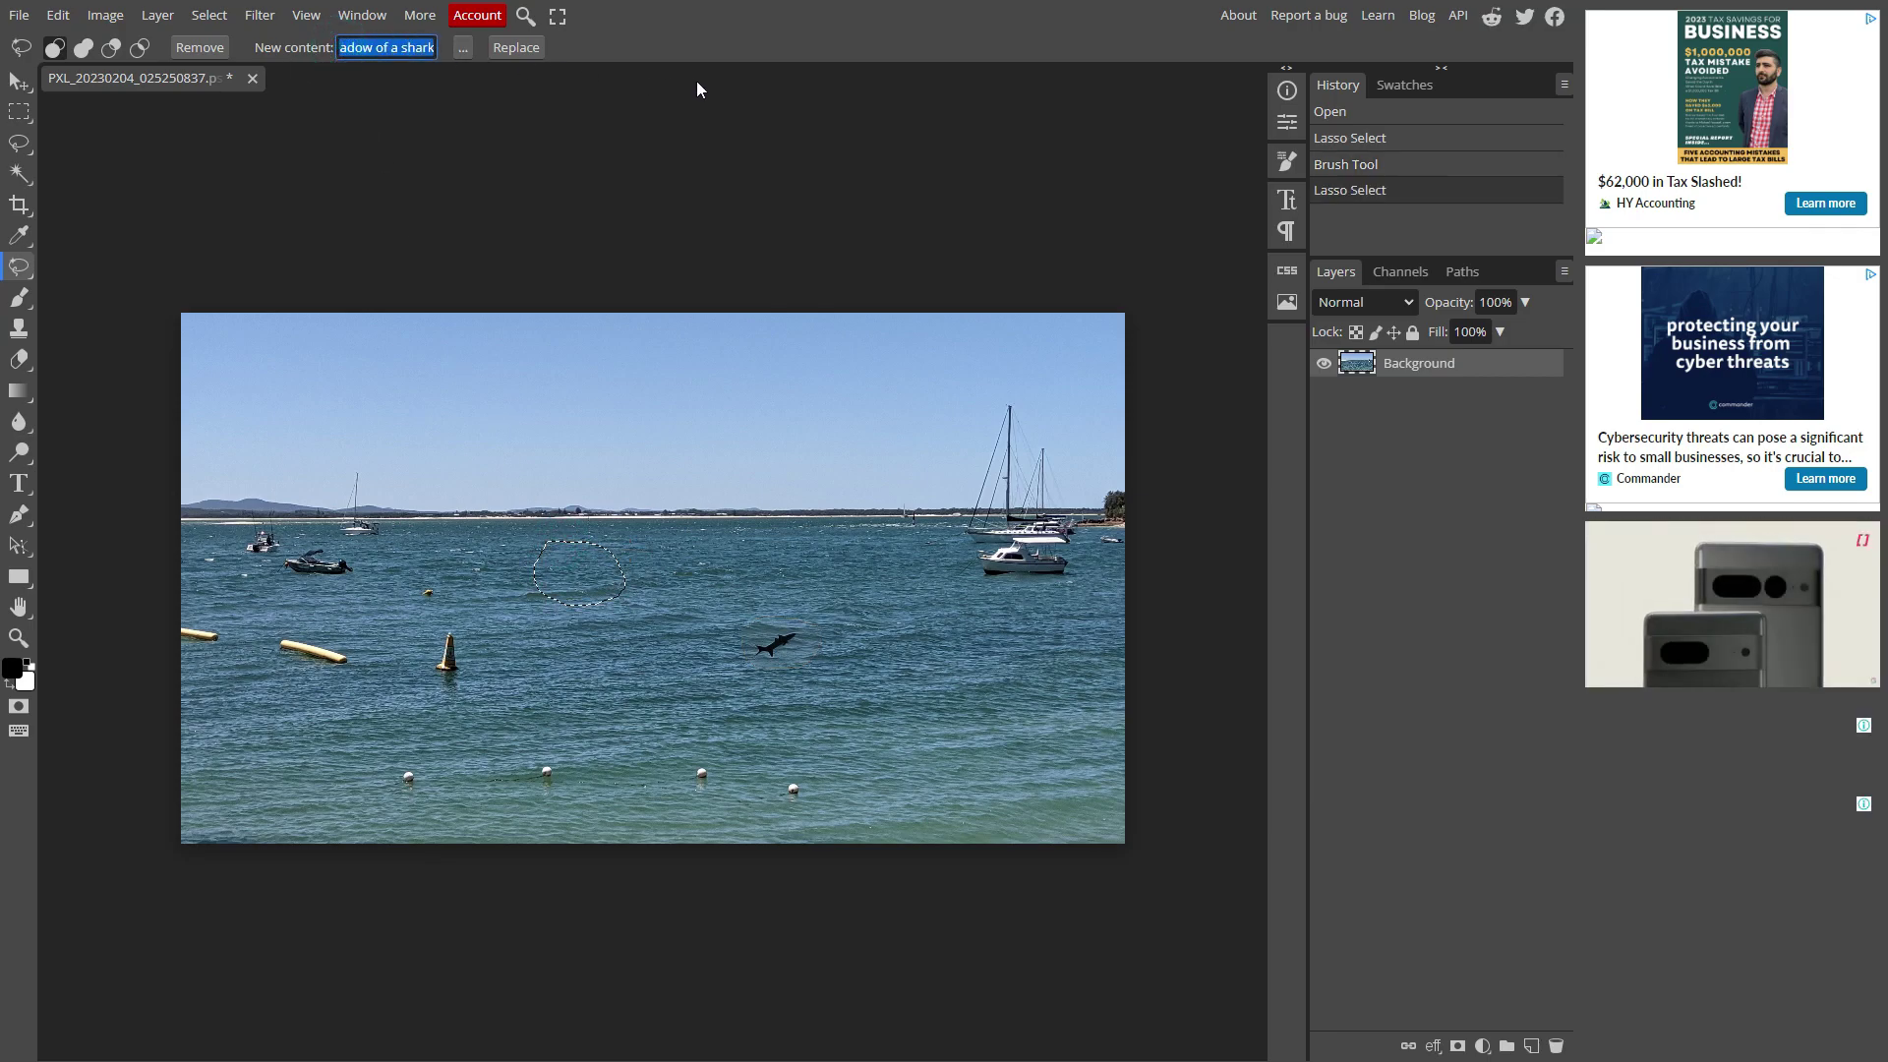
{"action": "type", "text": "boat"}
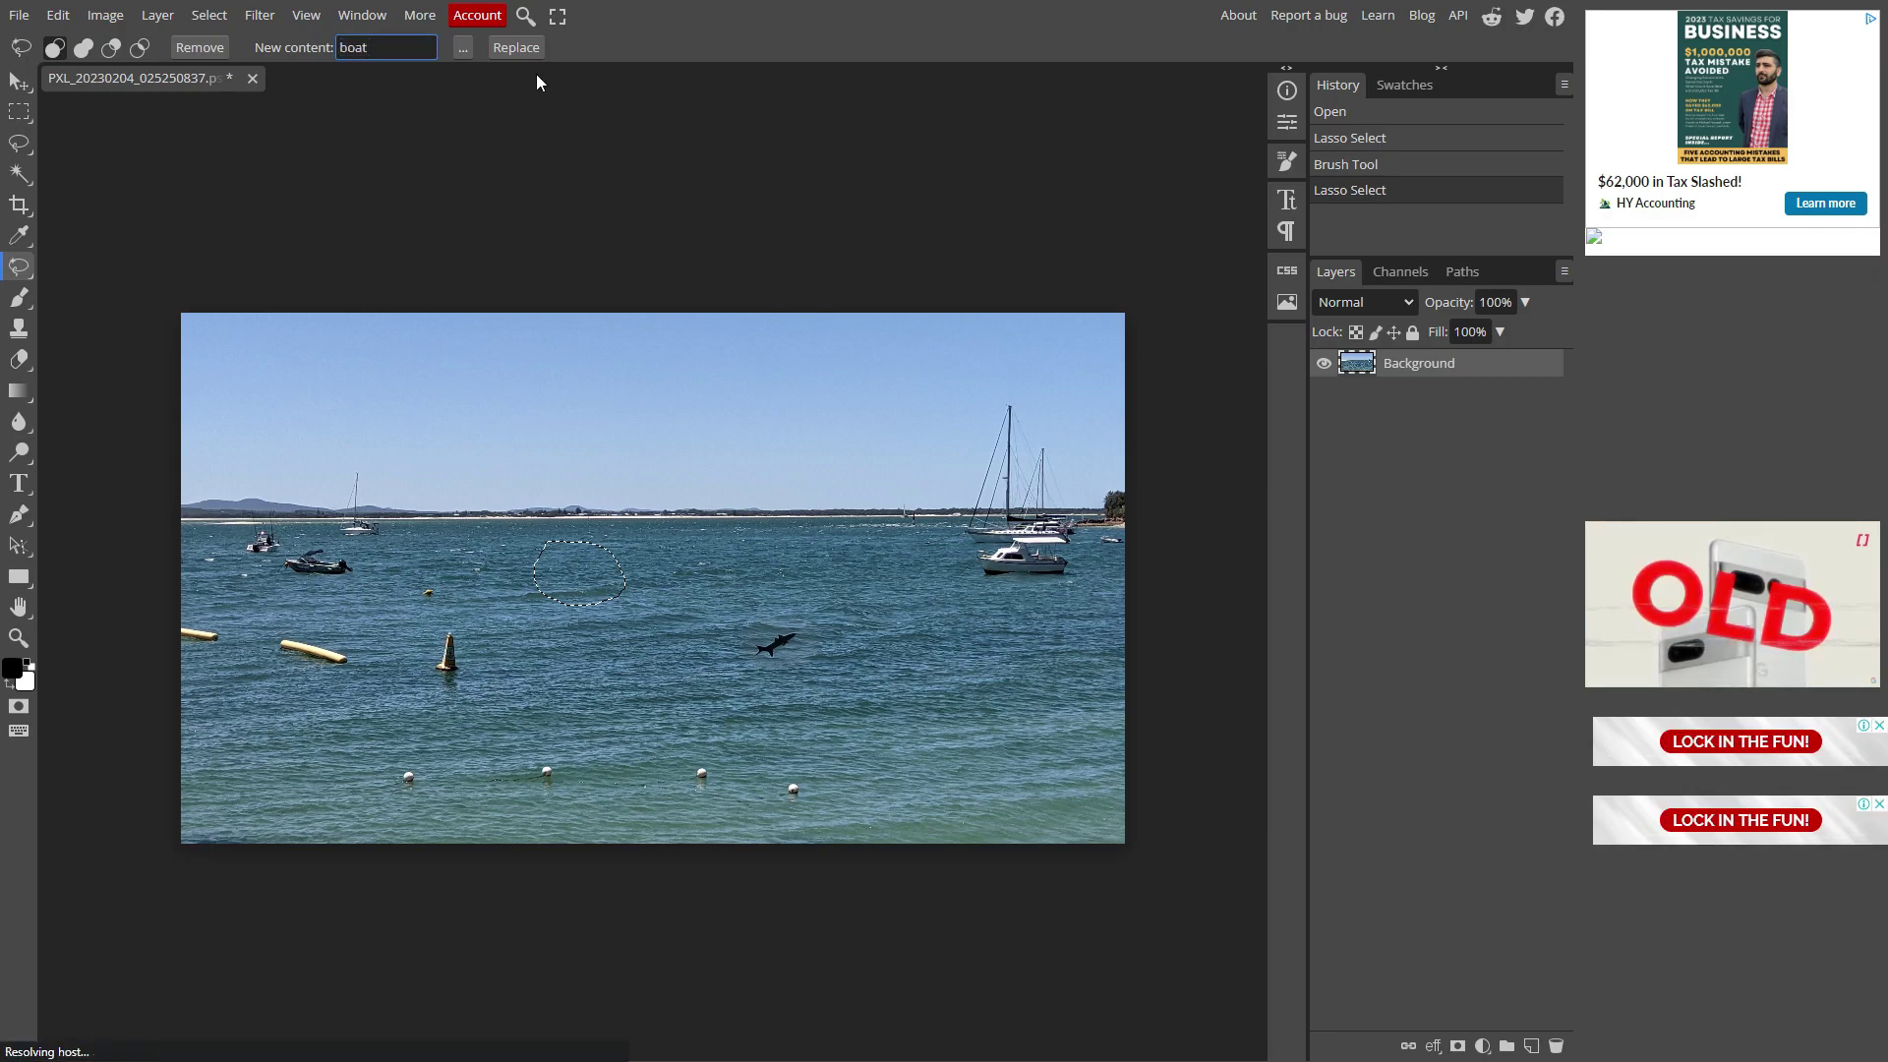
{"action": "left_click", "coordinate": [529, 50]}
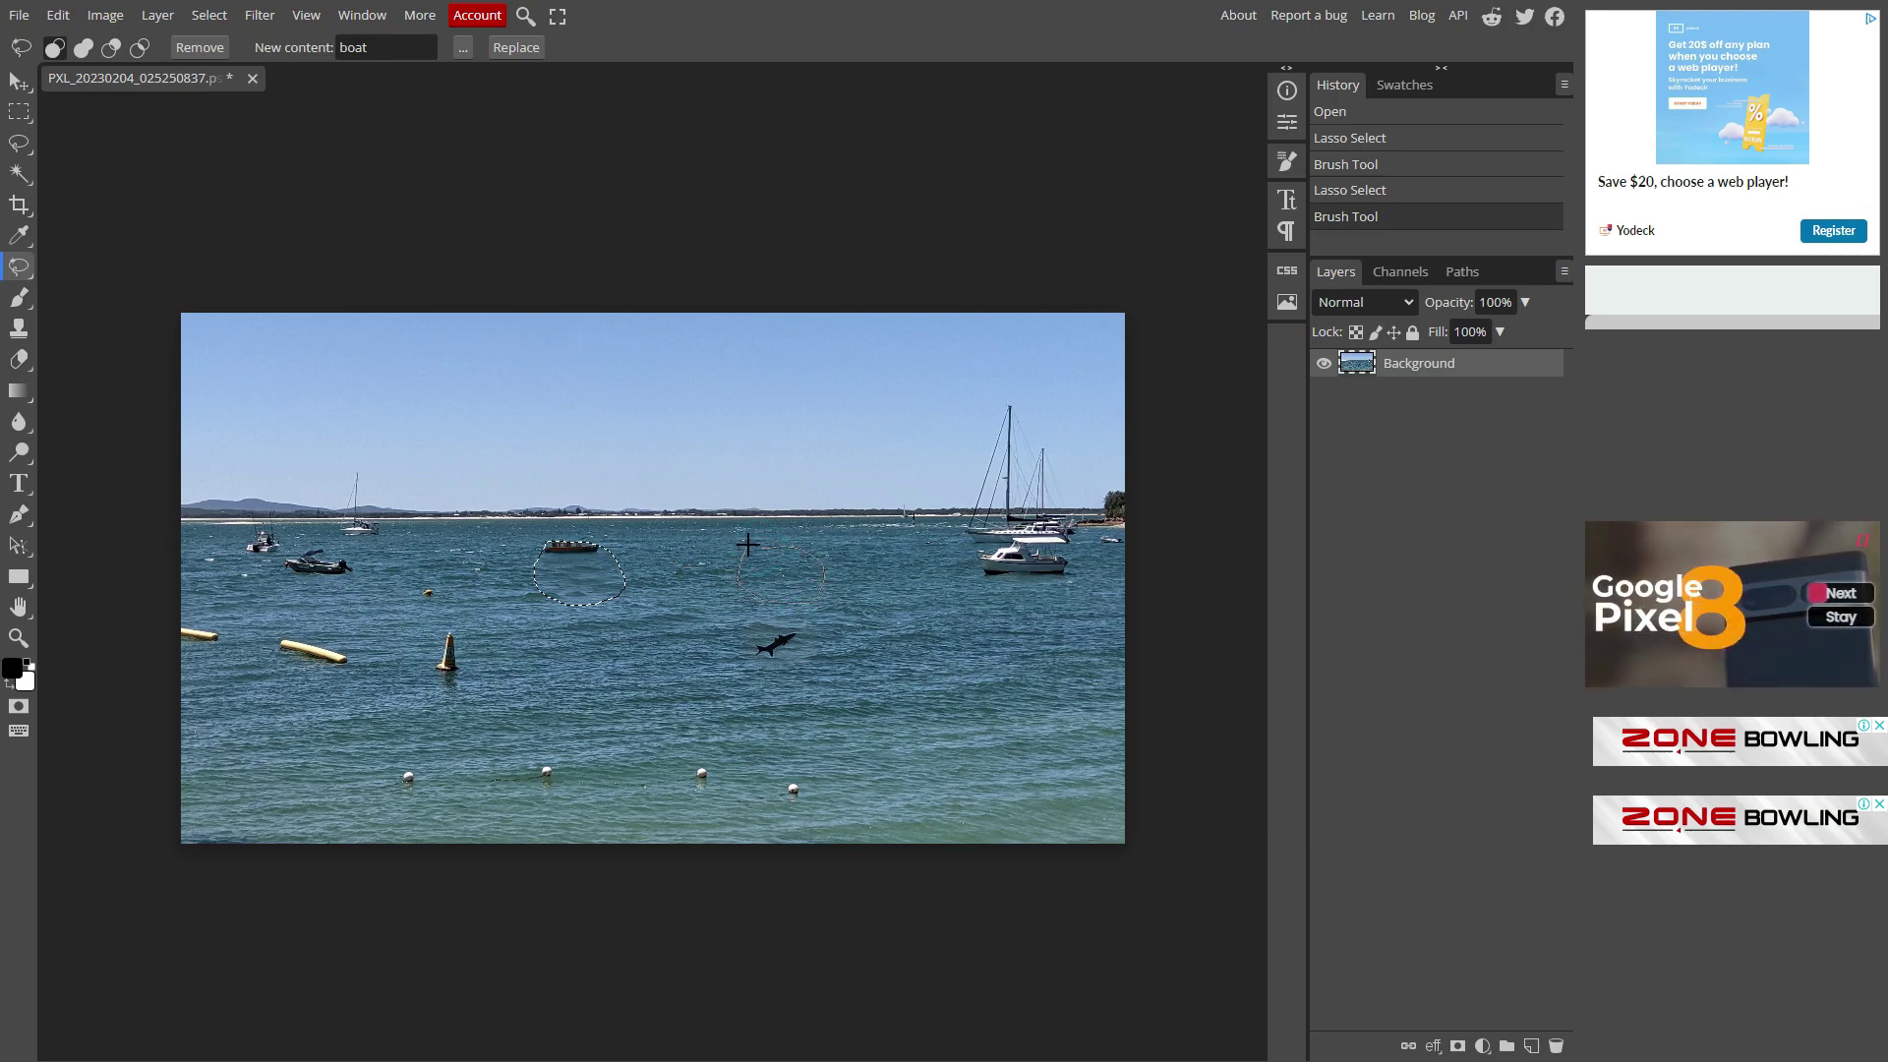
{"action": "left_click_drag", "start_coordinate": [747, 544], "coordinate": [764, 549]}
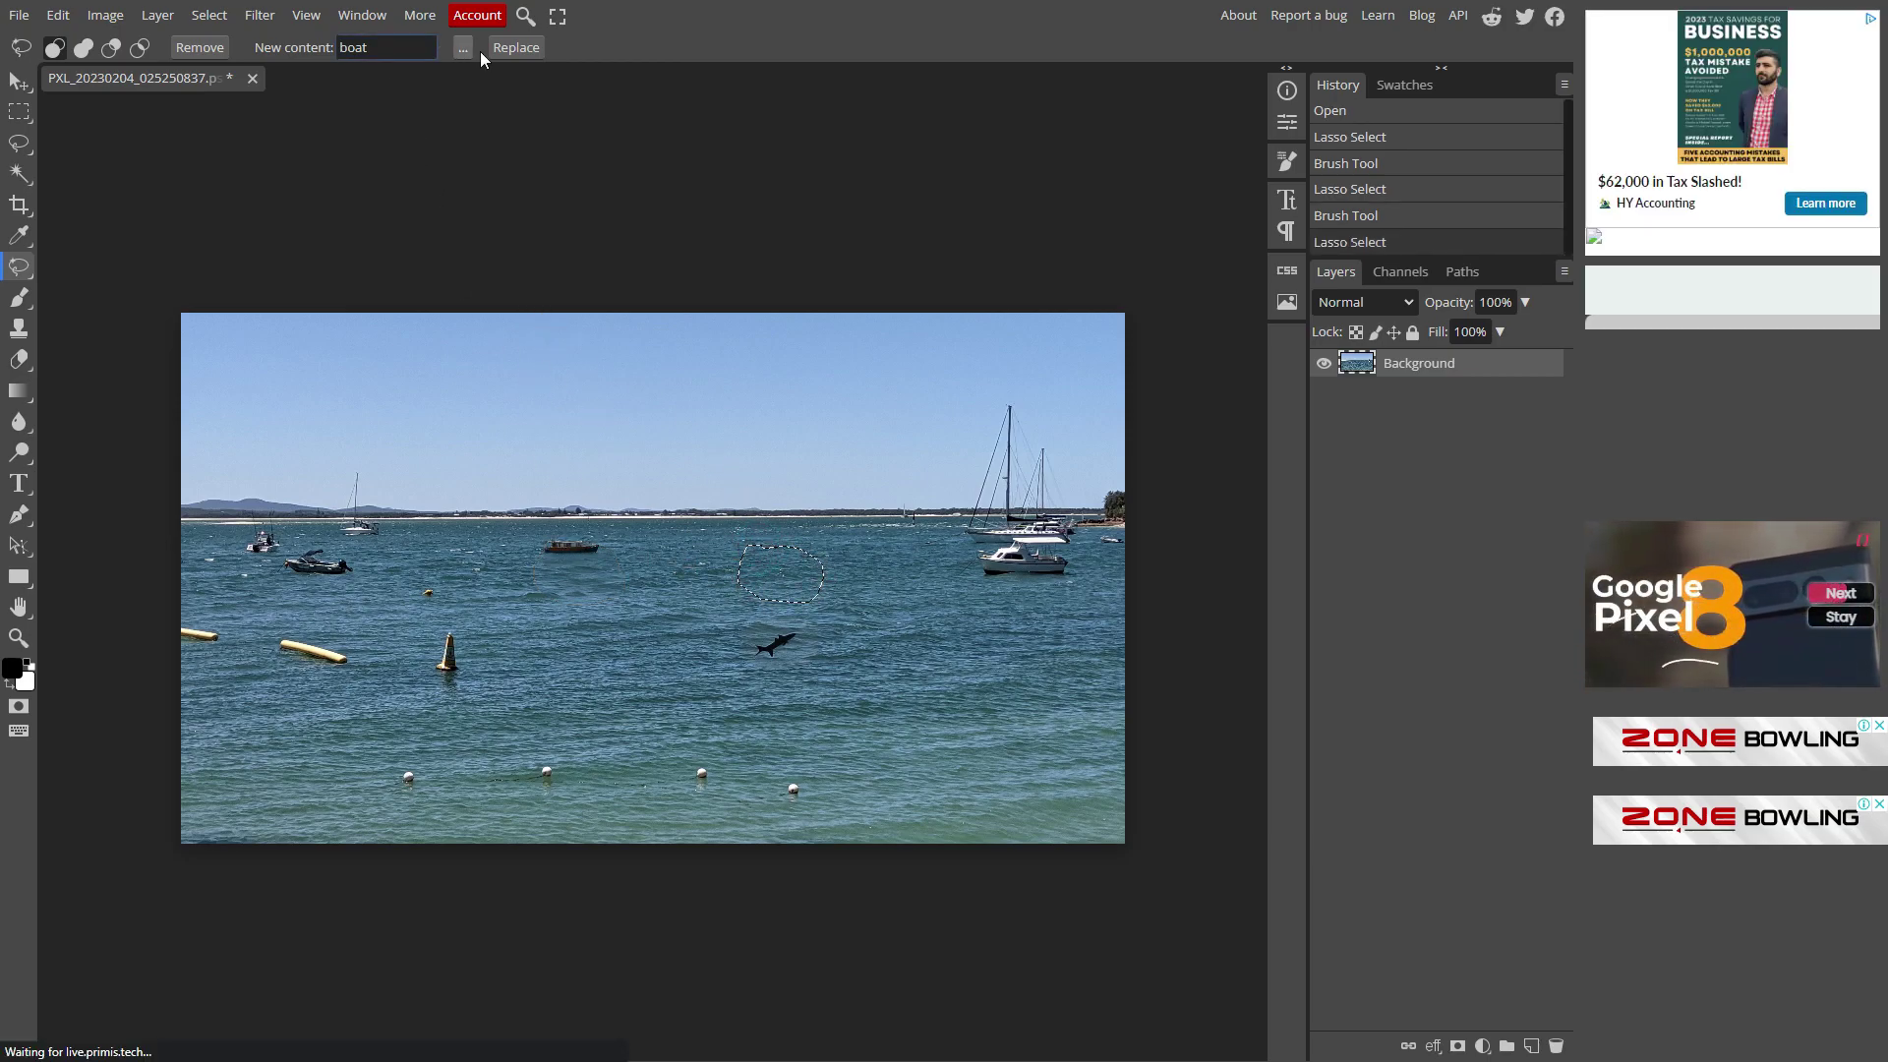
{"action": "left_click", "coordinate": [505, 49]}
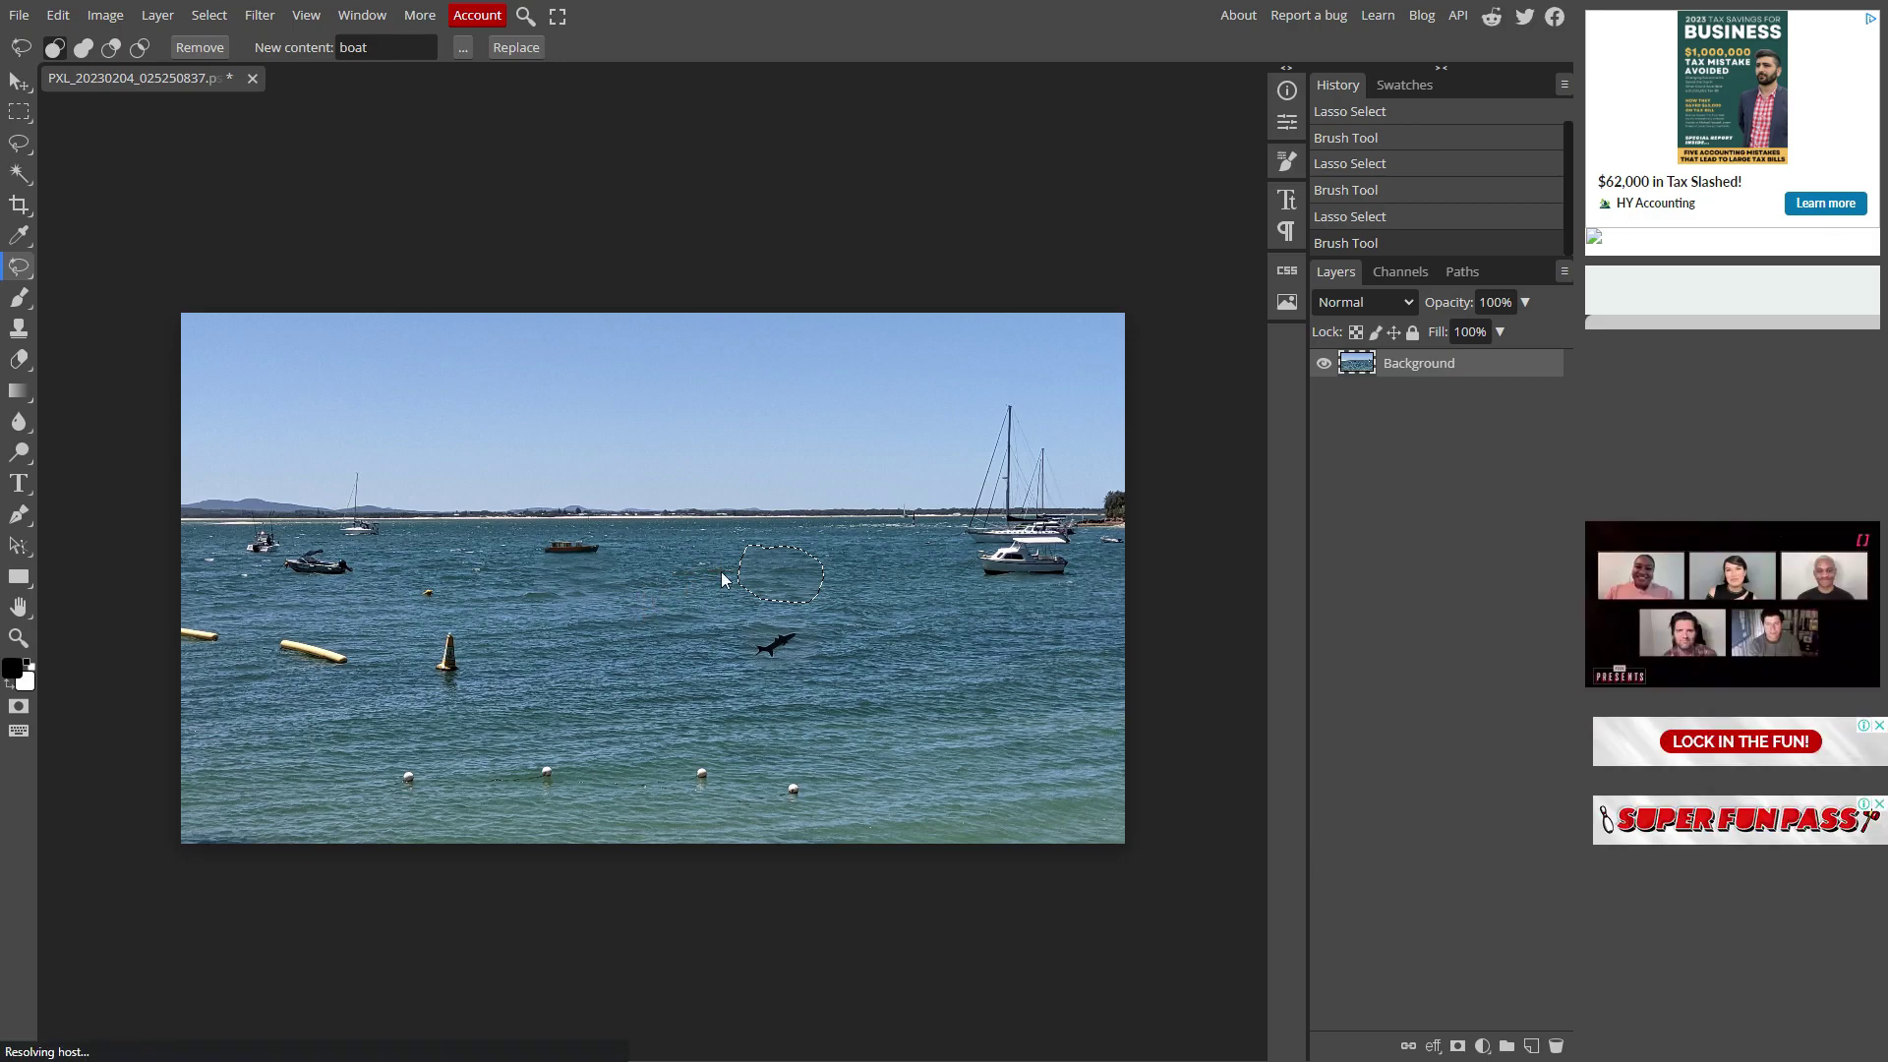
- Outline an area of sky above the bay and generate a 'plane' in it
{"action": "mouse_move", "coordinate": [507, 345]}
{"action": "left_mouse_down"}
{"action": "mouse_move", "coordinate": [575, 354]}
{"action": "mouse_move", "coordinate": [550, 416]}
{"action": "left_mouse_up"}
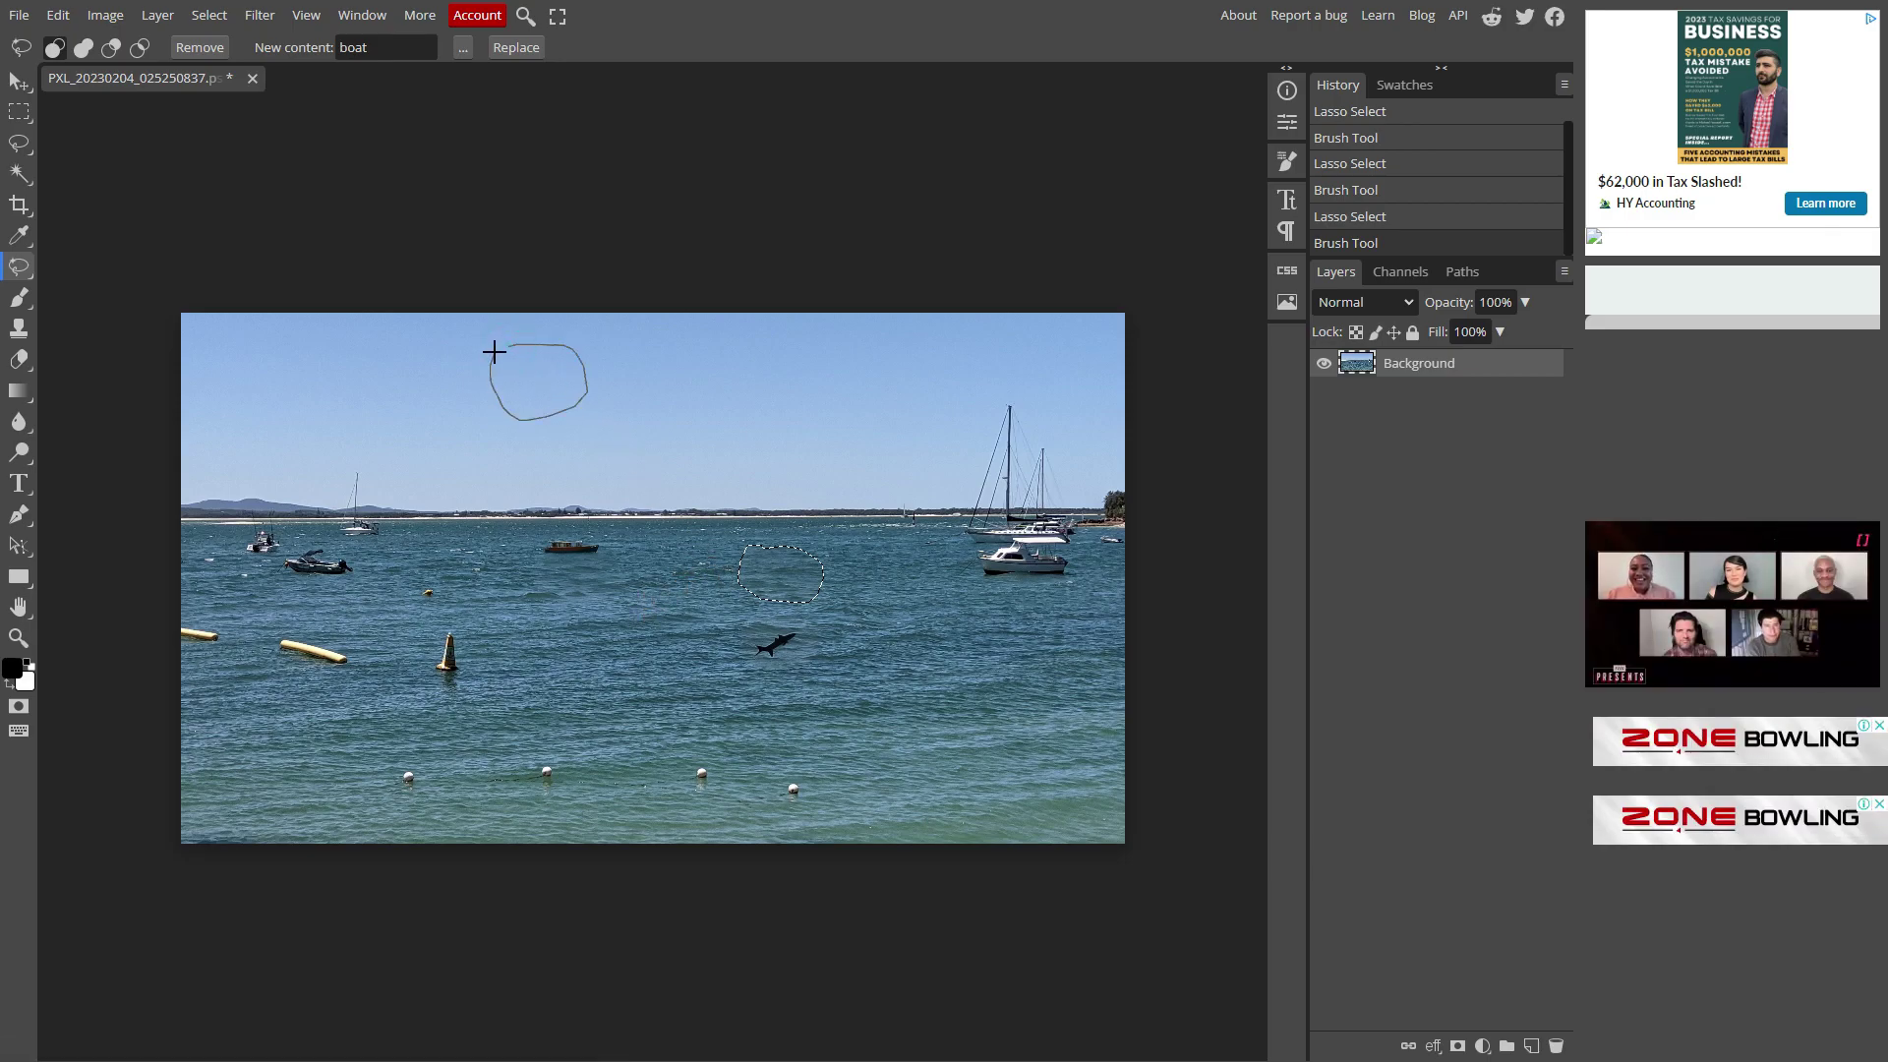
{"action": "left_click_drag", "start_coordinate": [507, 343], "coordinate": [508, 344]}
{"action": "double_click", "coordinate": [363, 47]}
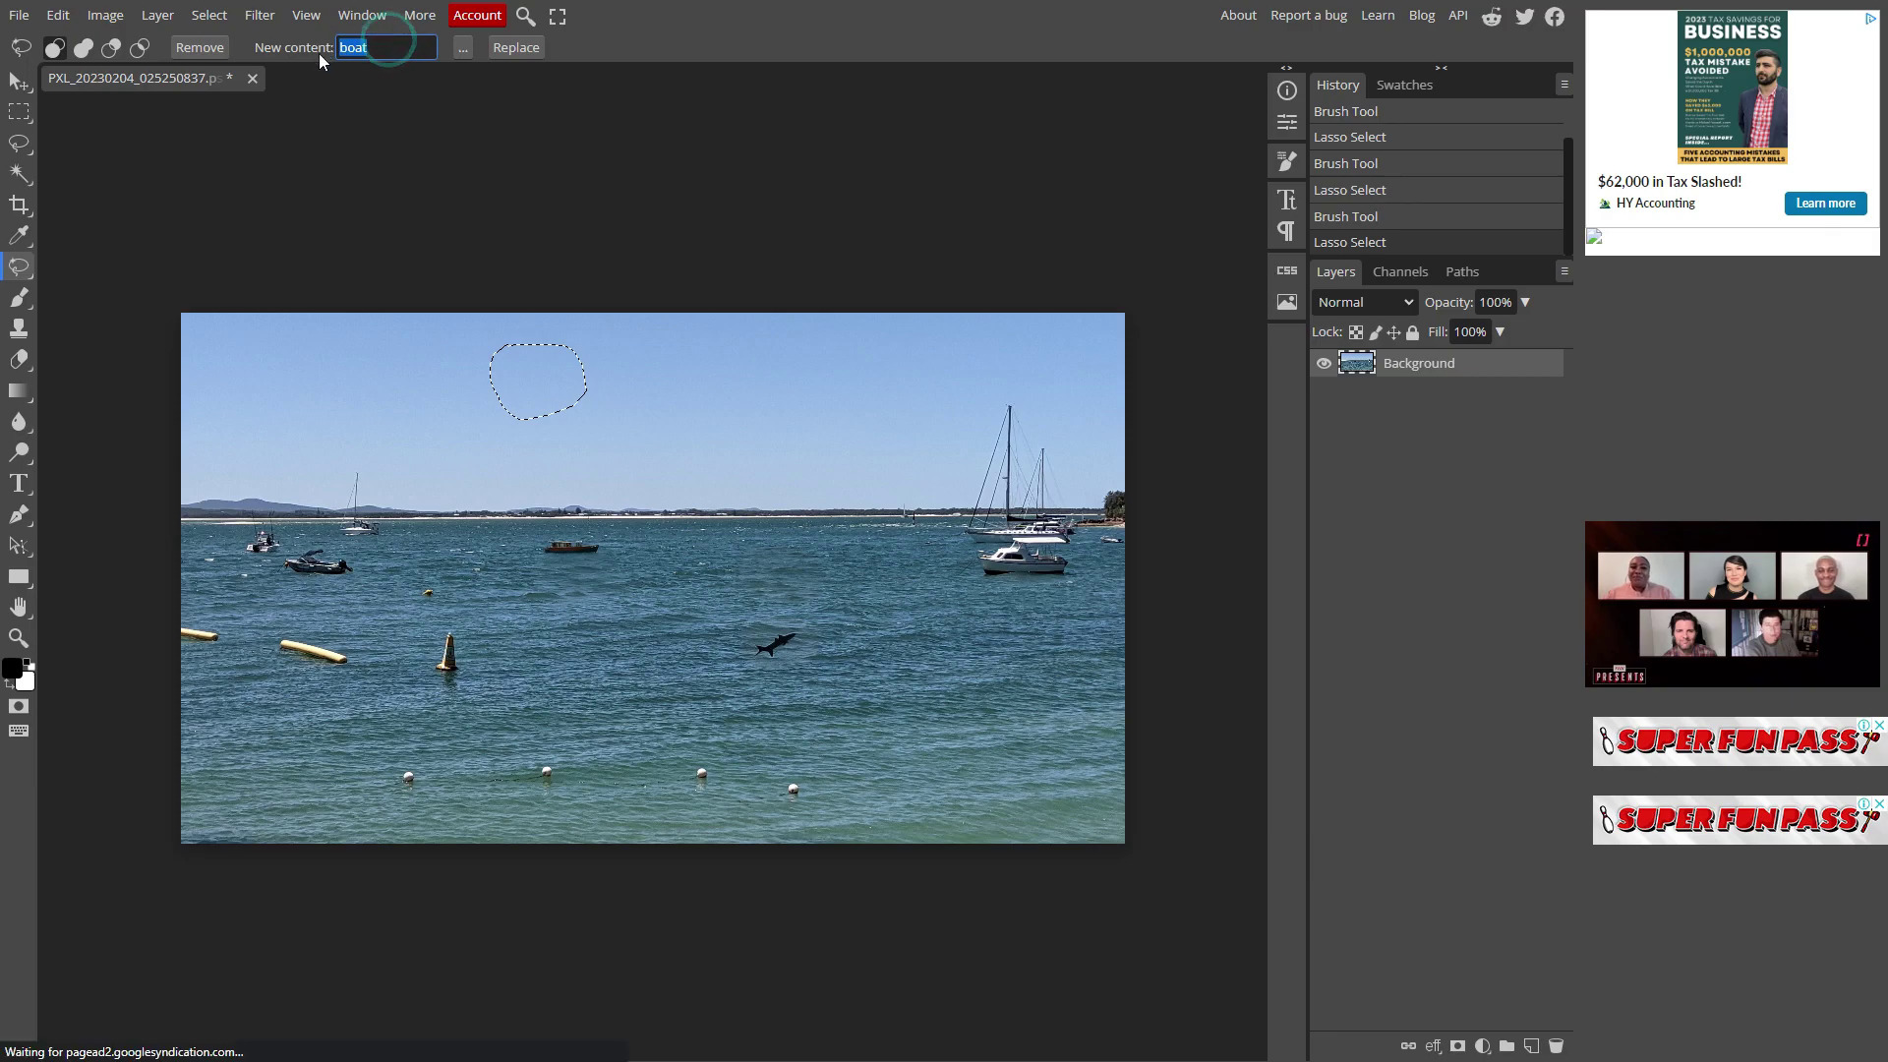
{"action": "type", "text": "plane"}
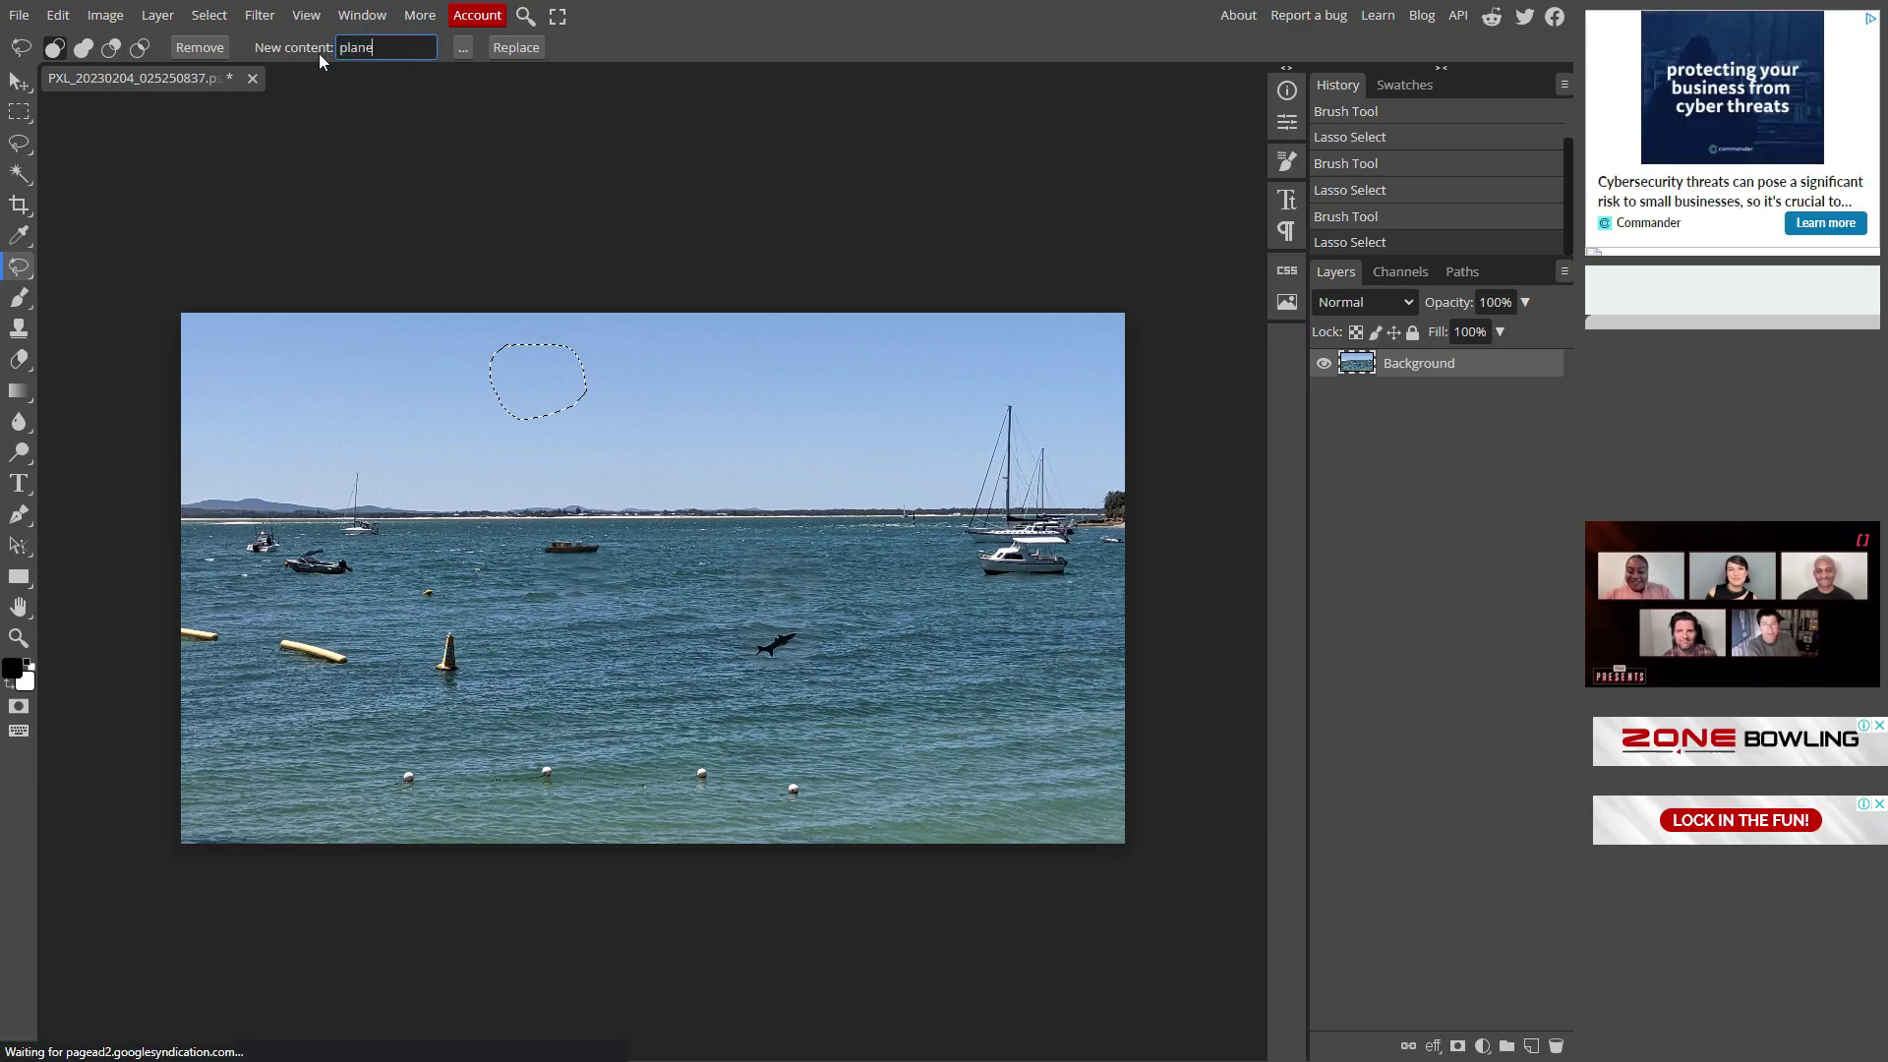
{"action": "left_click", "coordinate": [506, 55]}
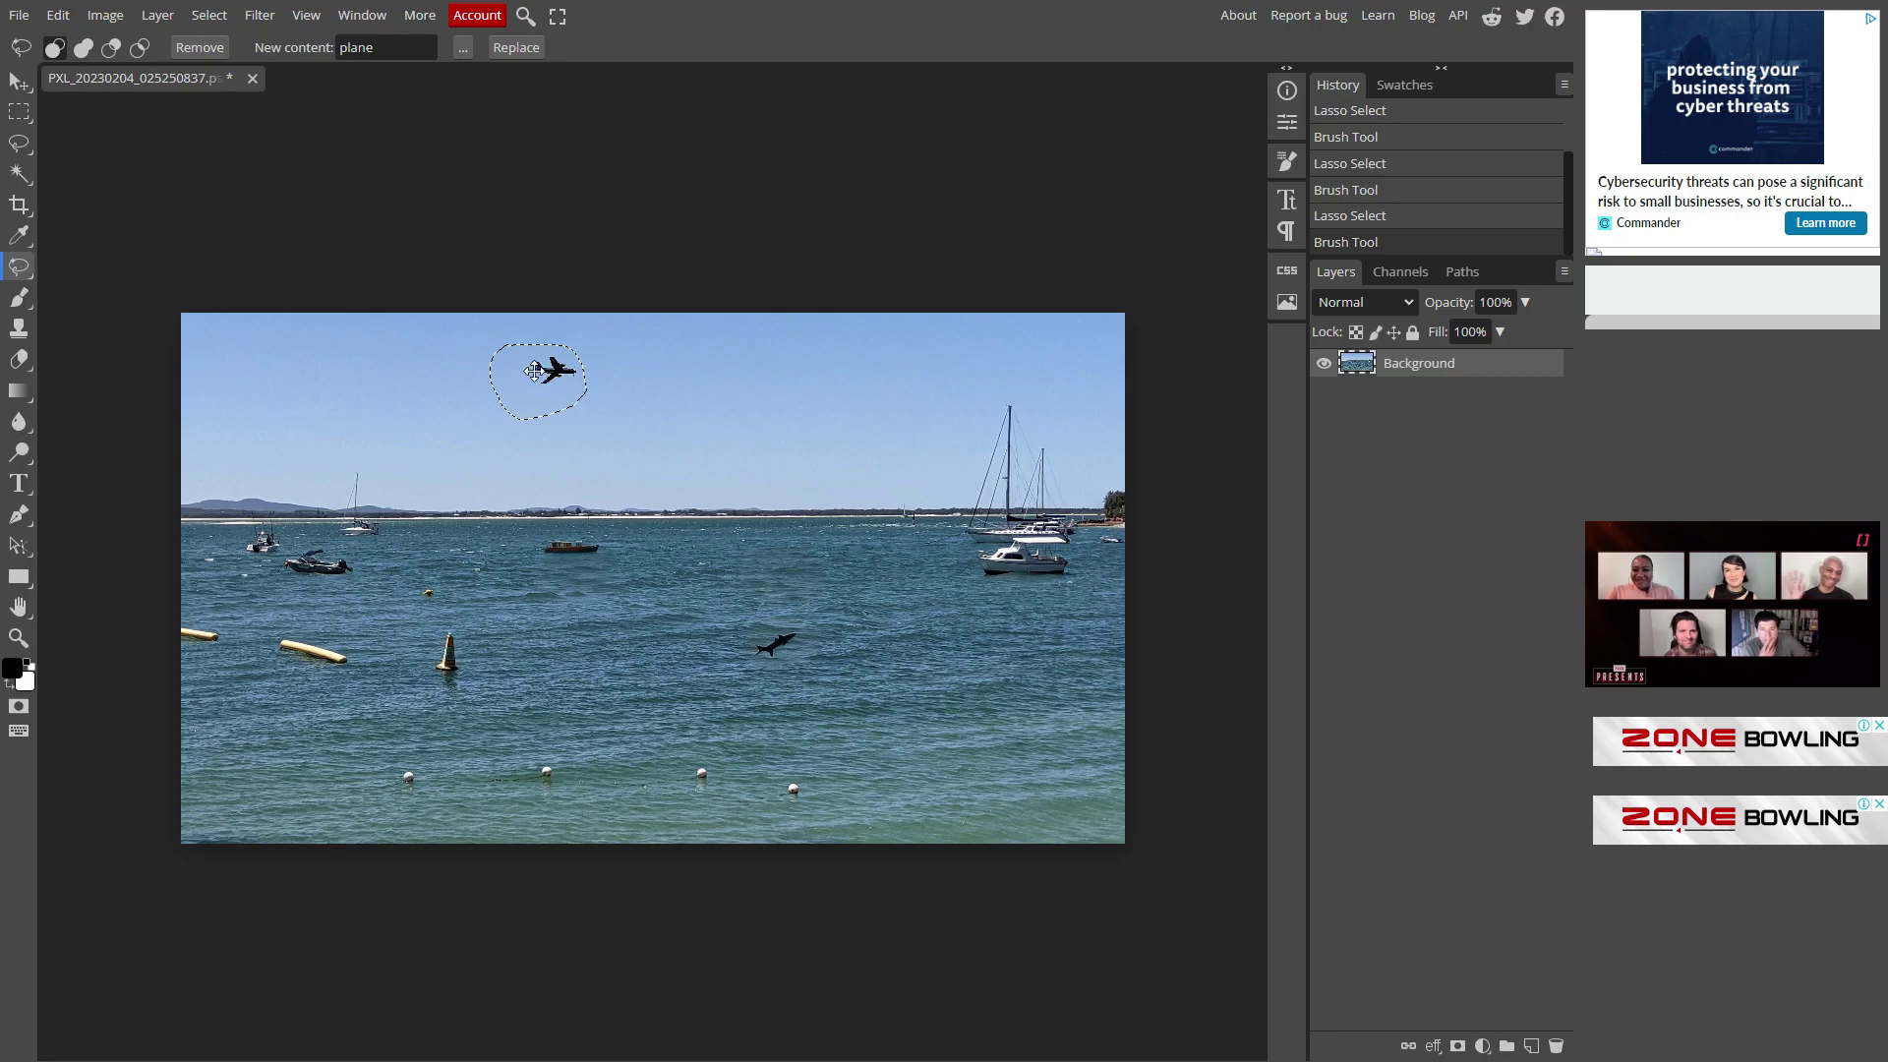
{"action": "left_click_drag", "start_coordinate": [397, 48], "coordinate": [313, 47]}
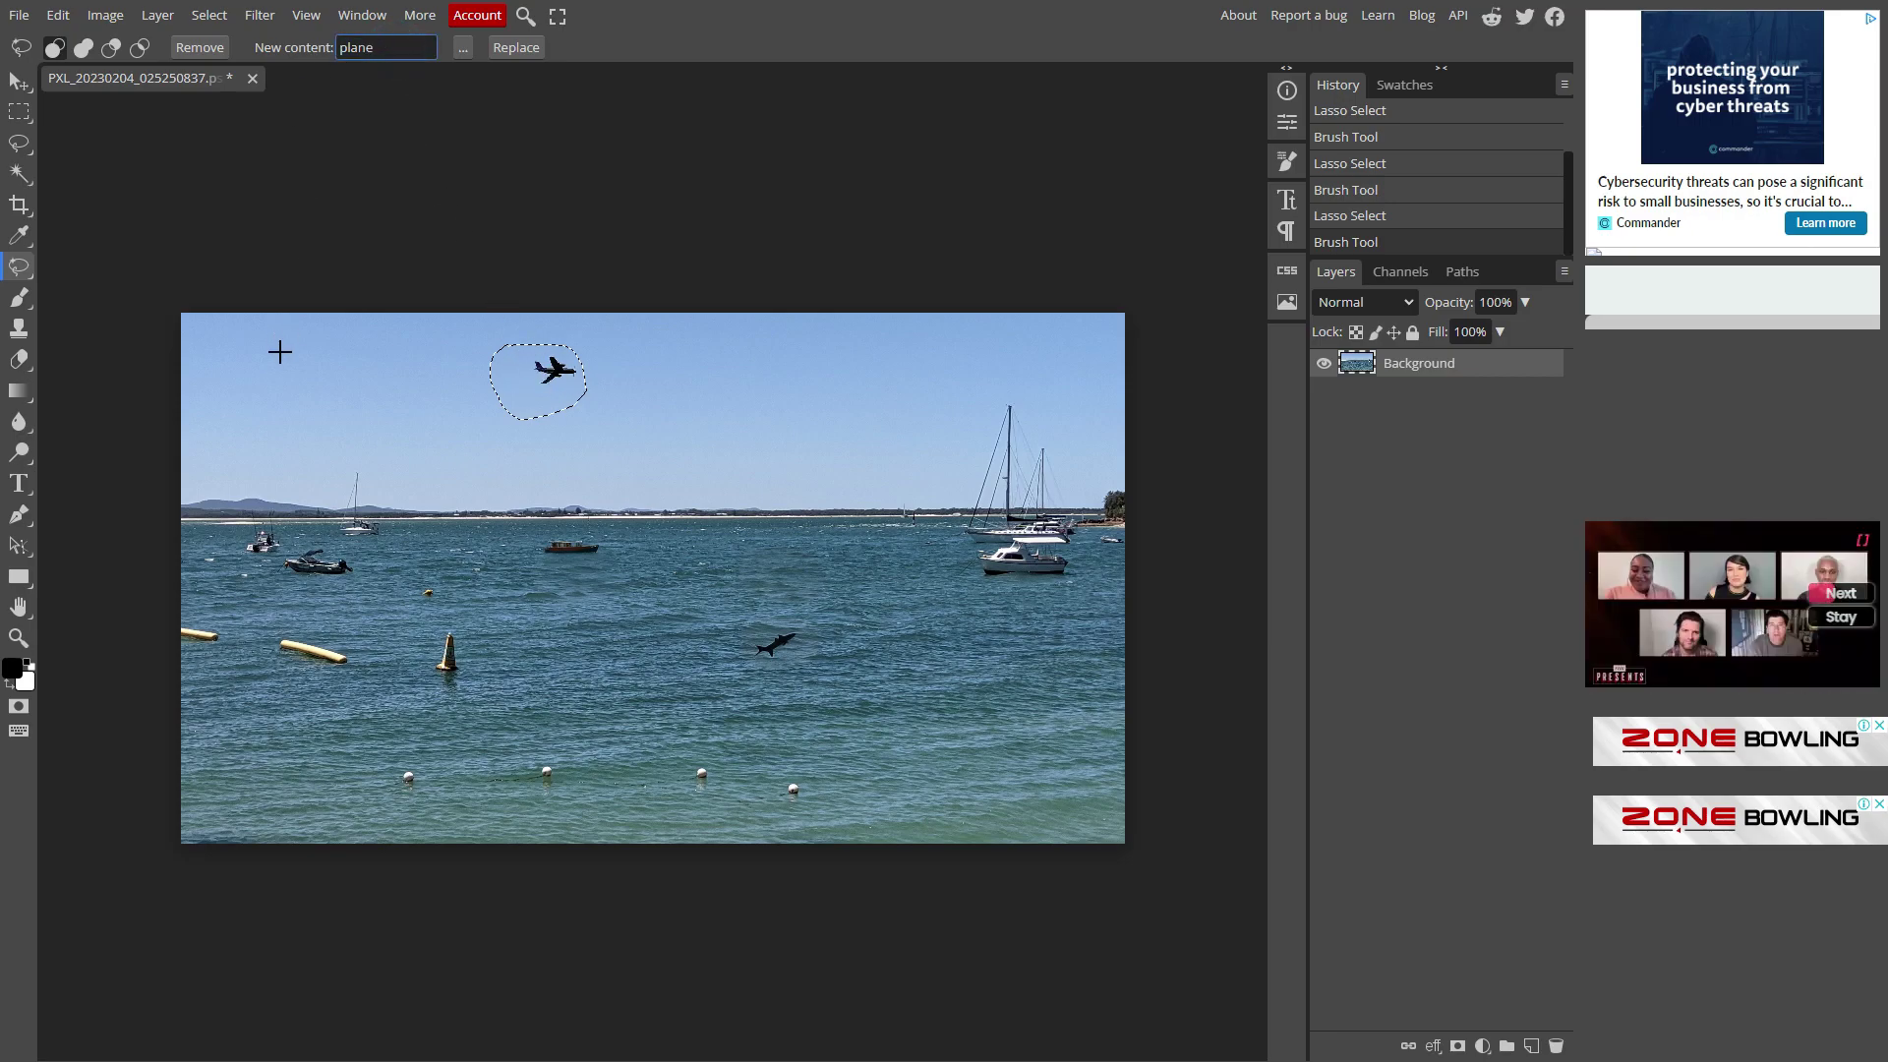
- Outline a small upper-left sky patch and run the 'bird' prompt on it twice
{"action": "left_click_drag", "start_coordinate": [273, 355], "coordinate": [274, 358]}
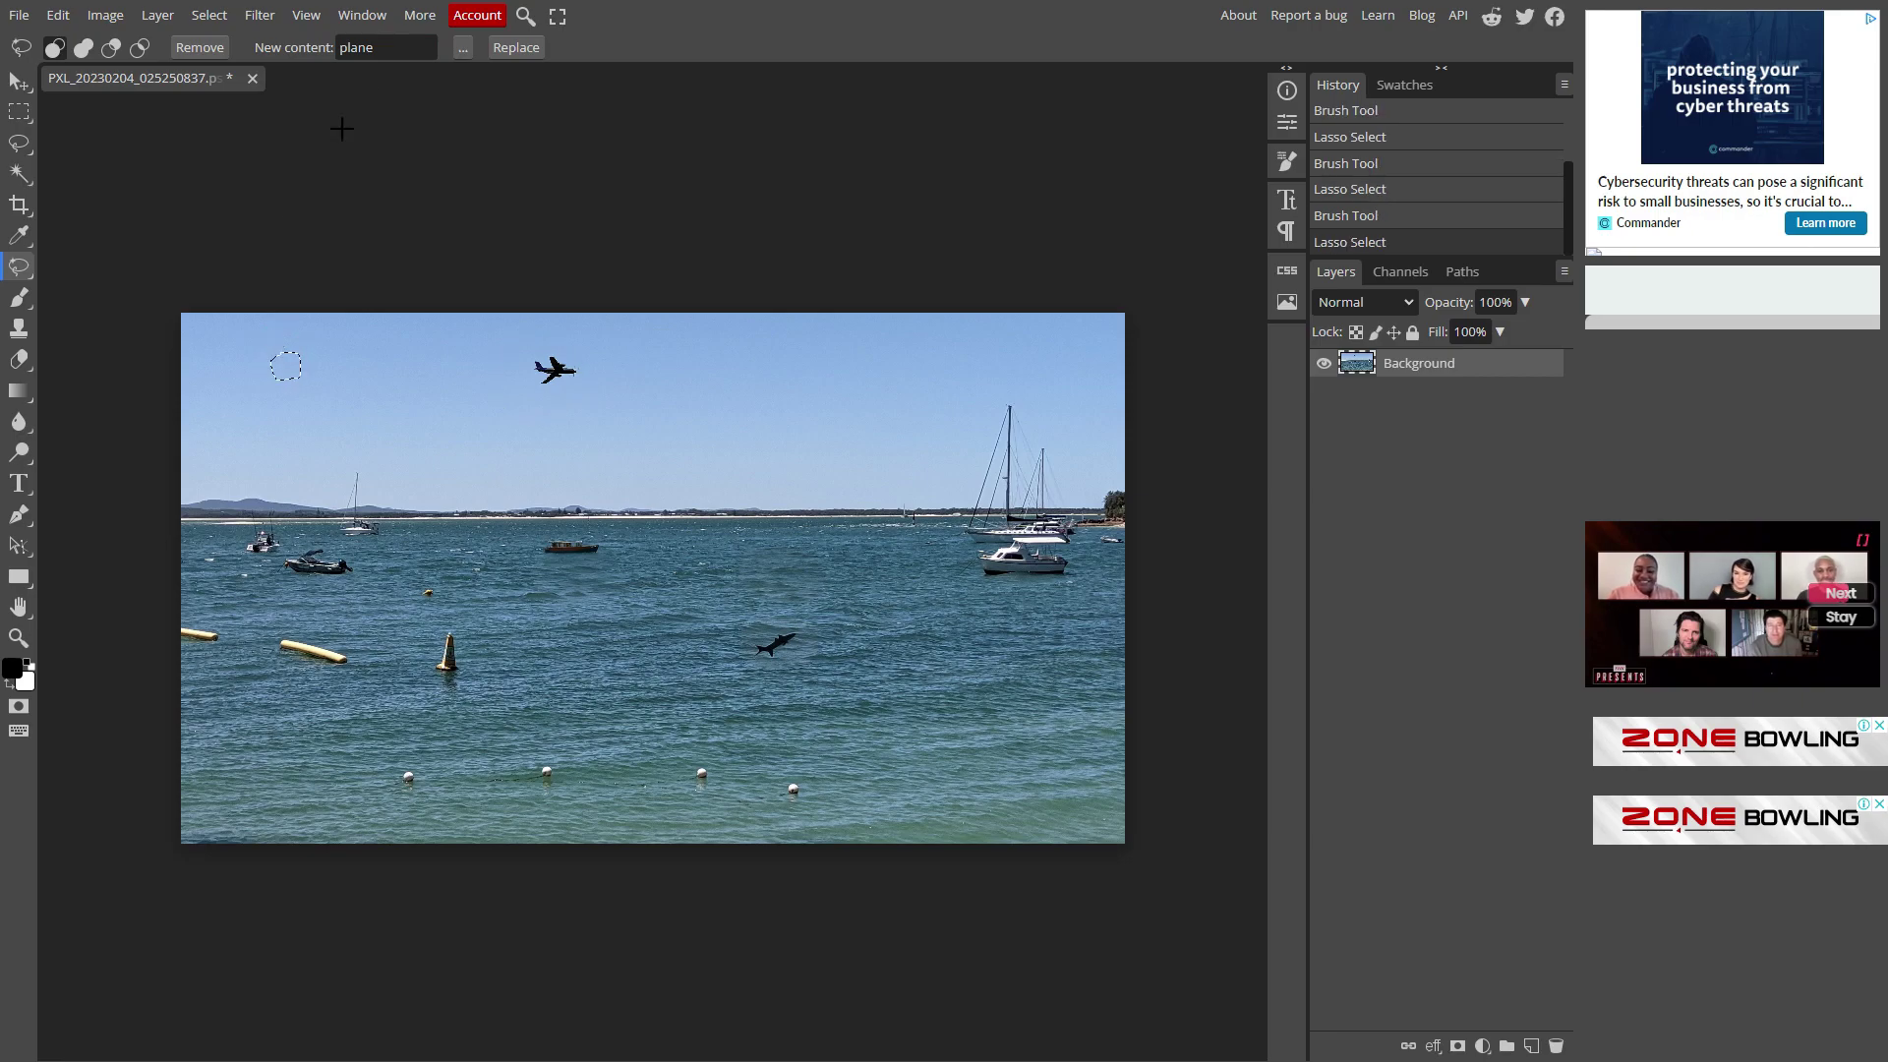
{"action": "double_click", "coordinate": [384, 46]}
{"action": "type", "text": "bir"}
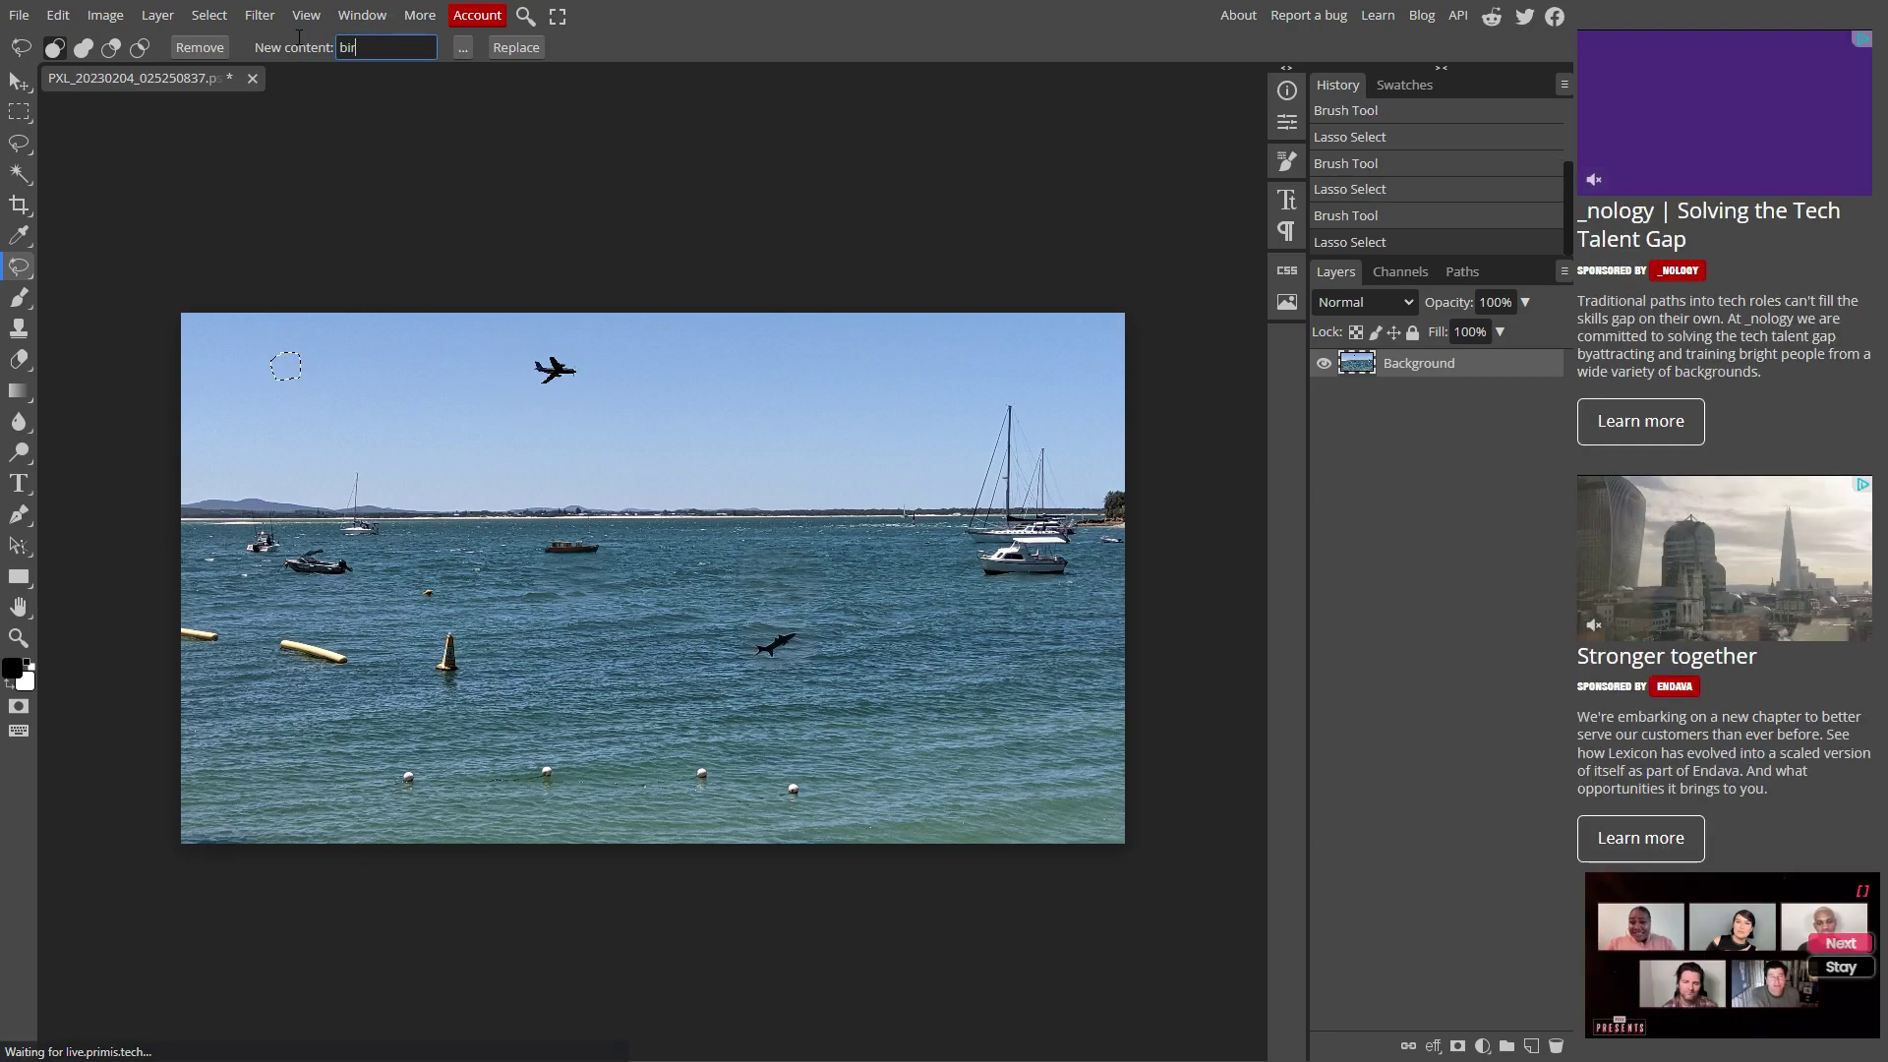
{"action": "type", "text": "d"}
{"action": "left_click", "coordinate": [507, 48]}
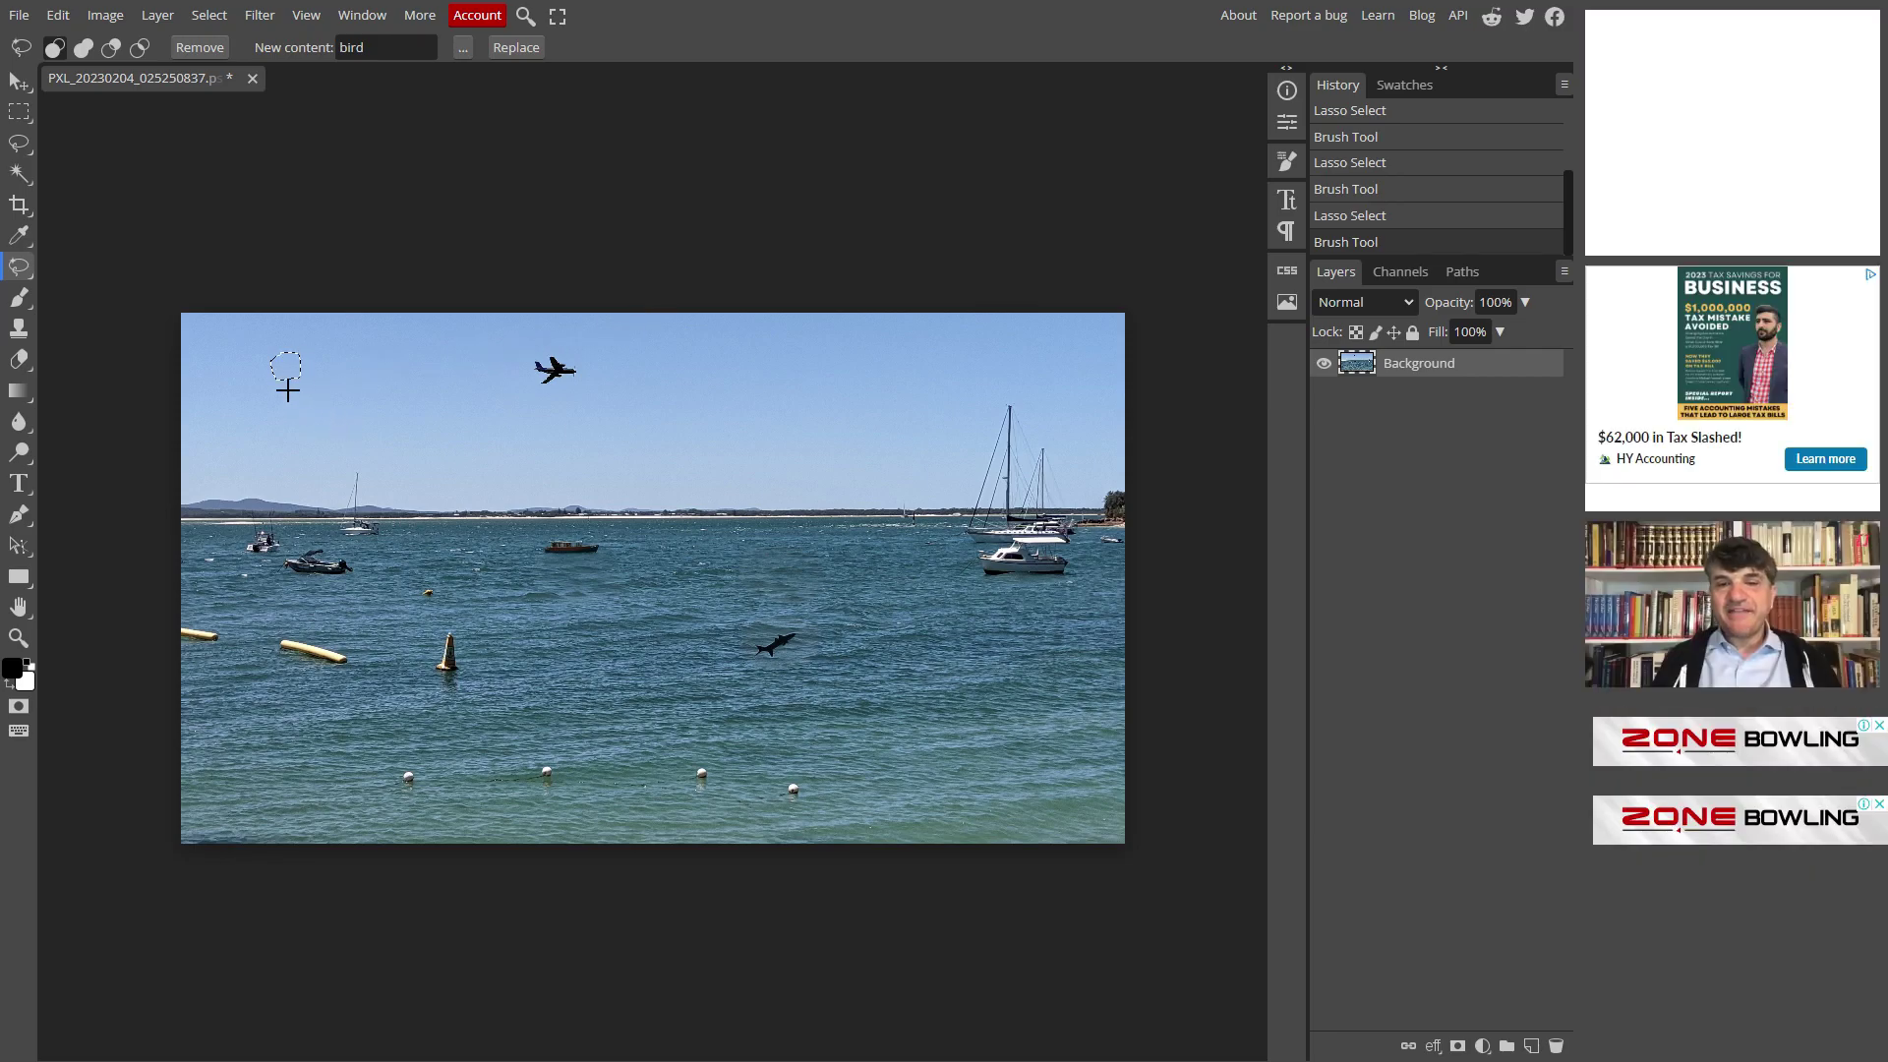
{"action": "left_click", "coordinate": [515, 48]}
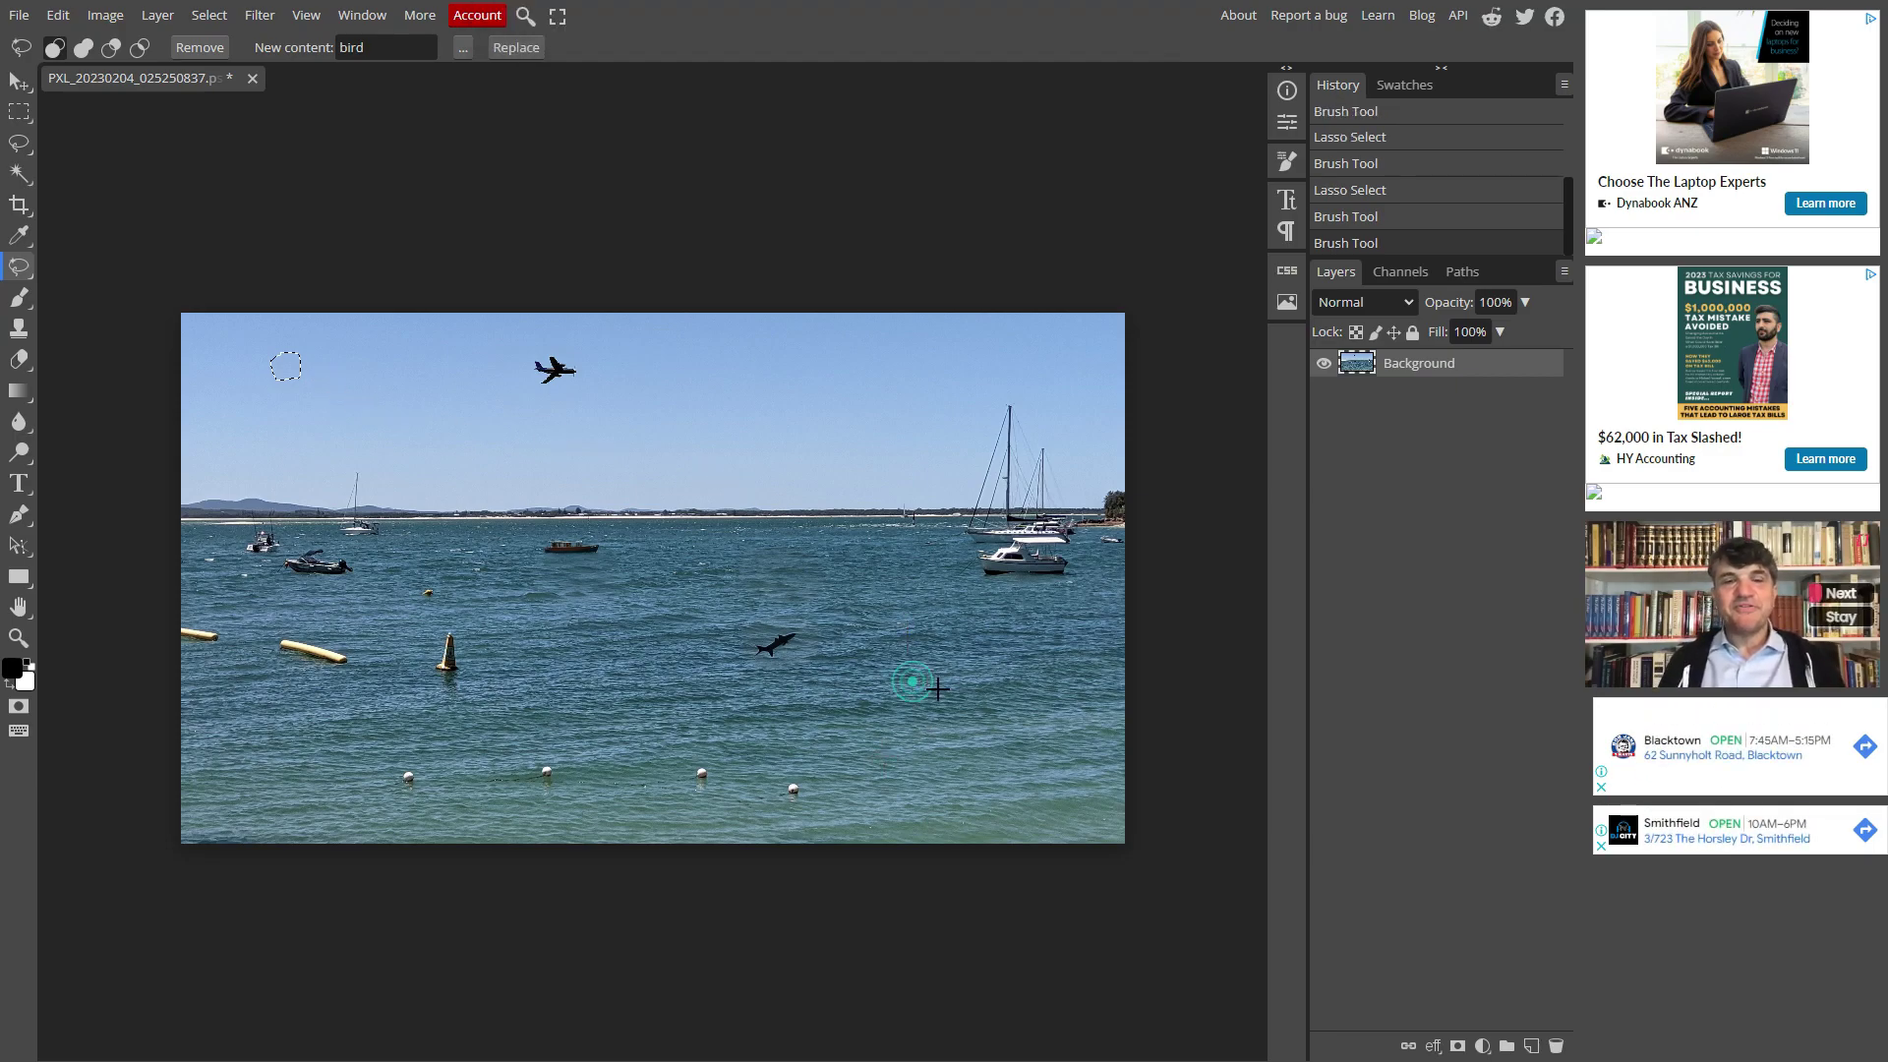
- Outline a patch of water at lower right and generate a 'red ball' in it
{"action": "left_click_drag", "start_coordinate": [892, 681], "coordinate": [900, 678]}
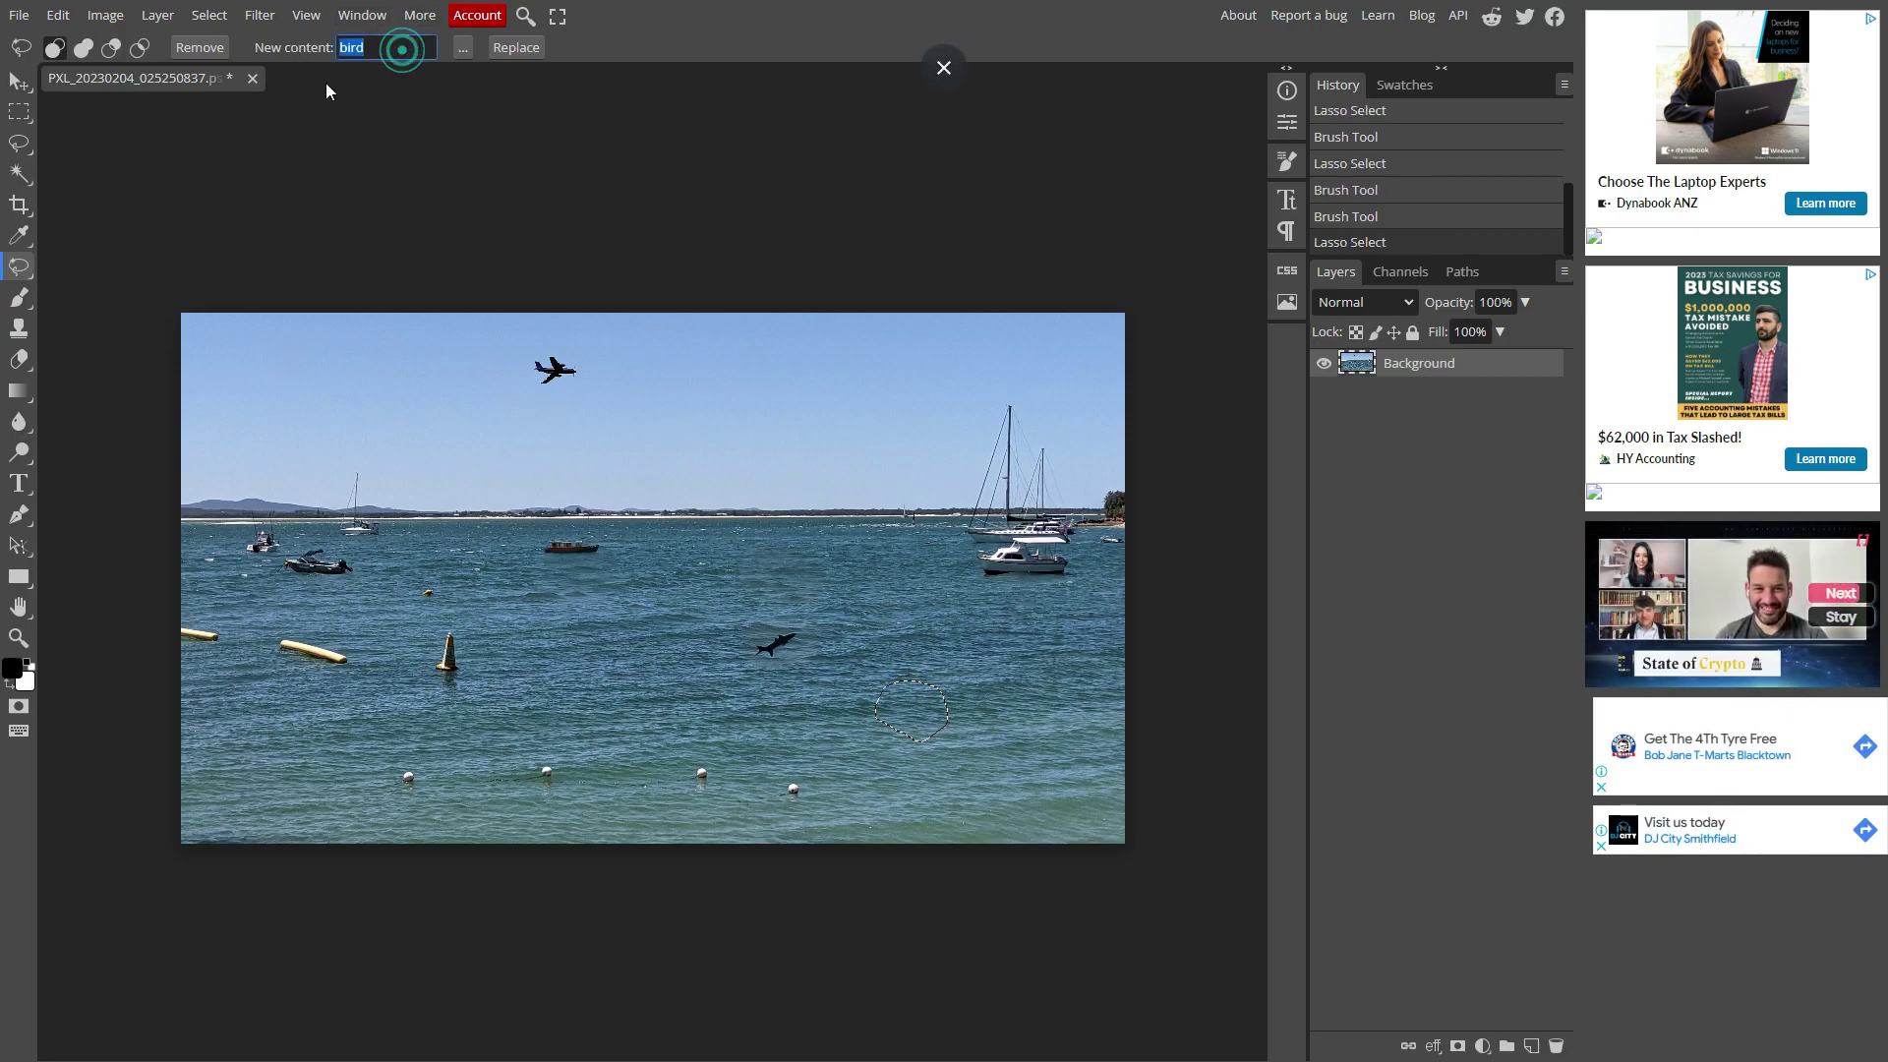
{"action": "type", "text": "red ba"}
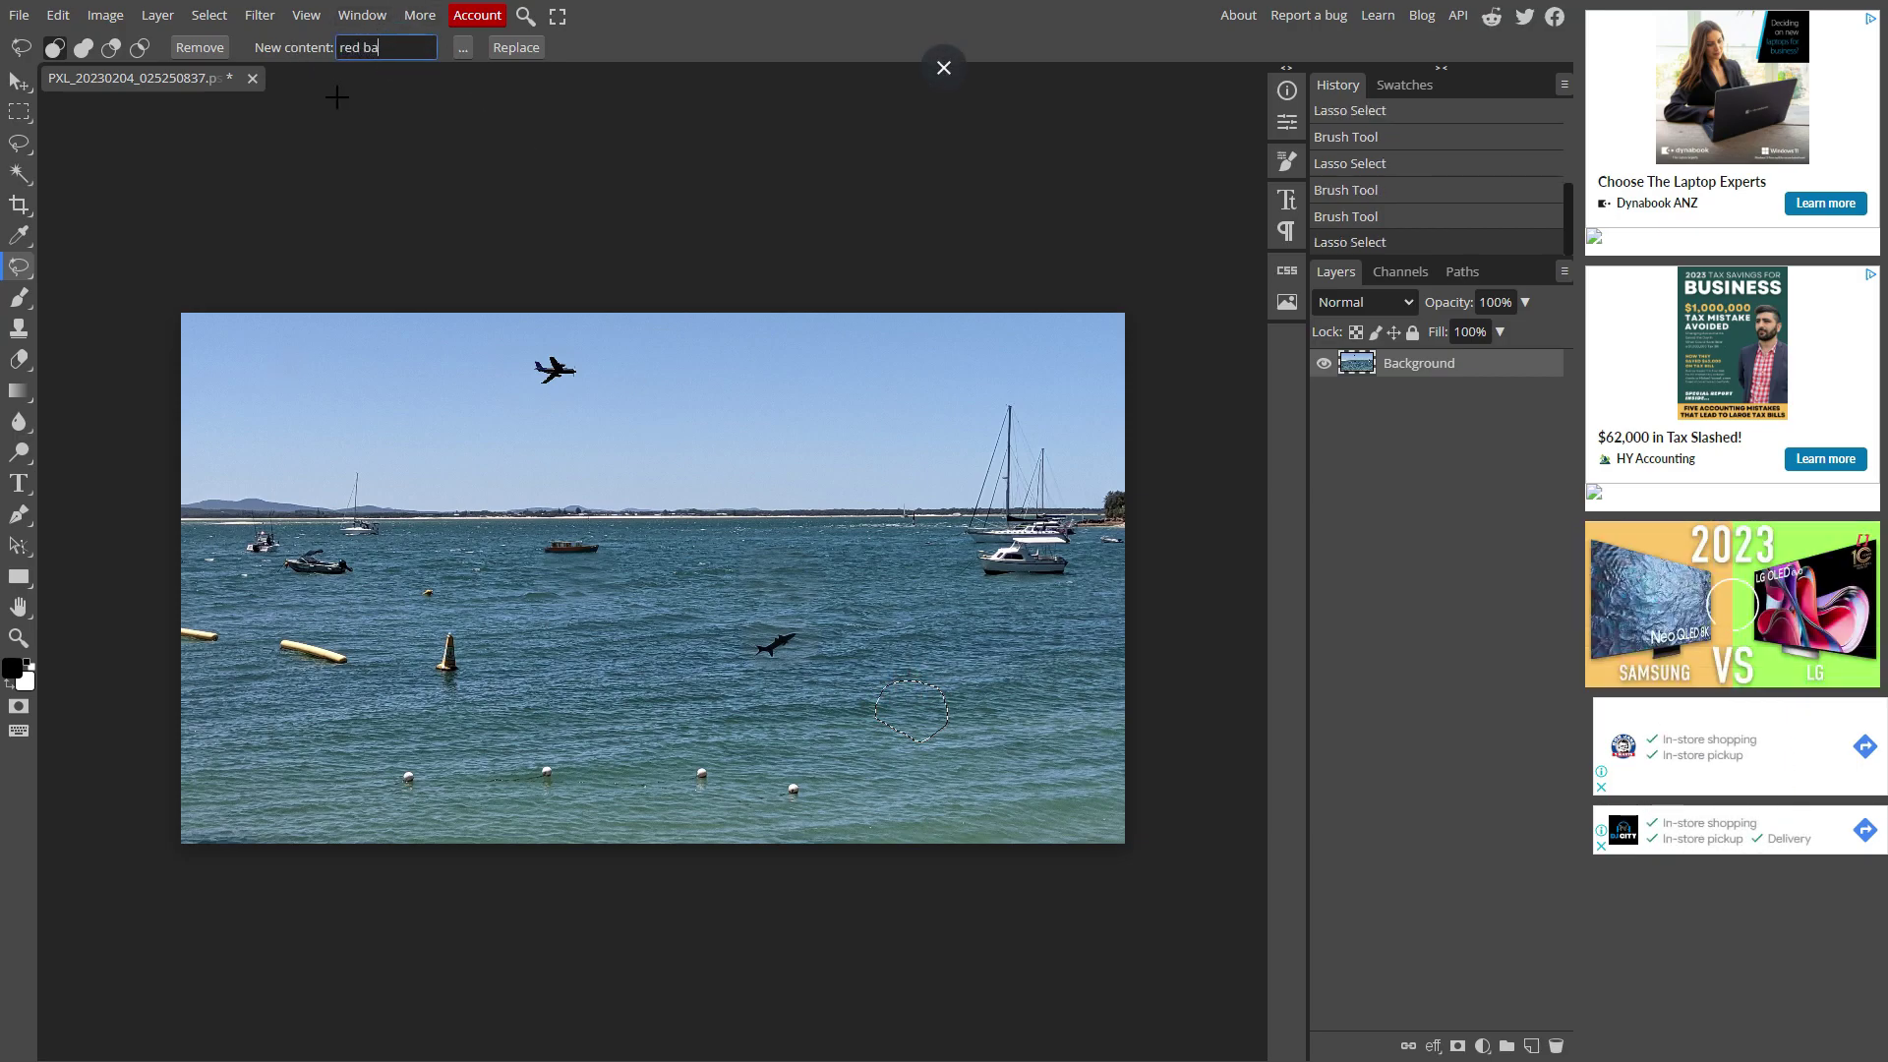
{"action": "type", "text": "ll"}
{"action": "left_click", "coordinate": [516, 49]}
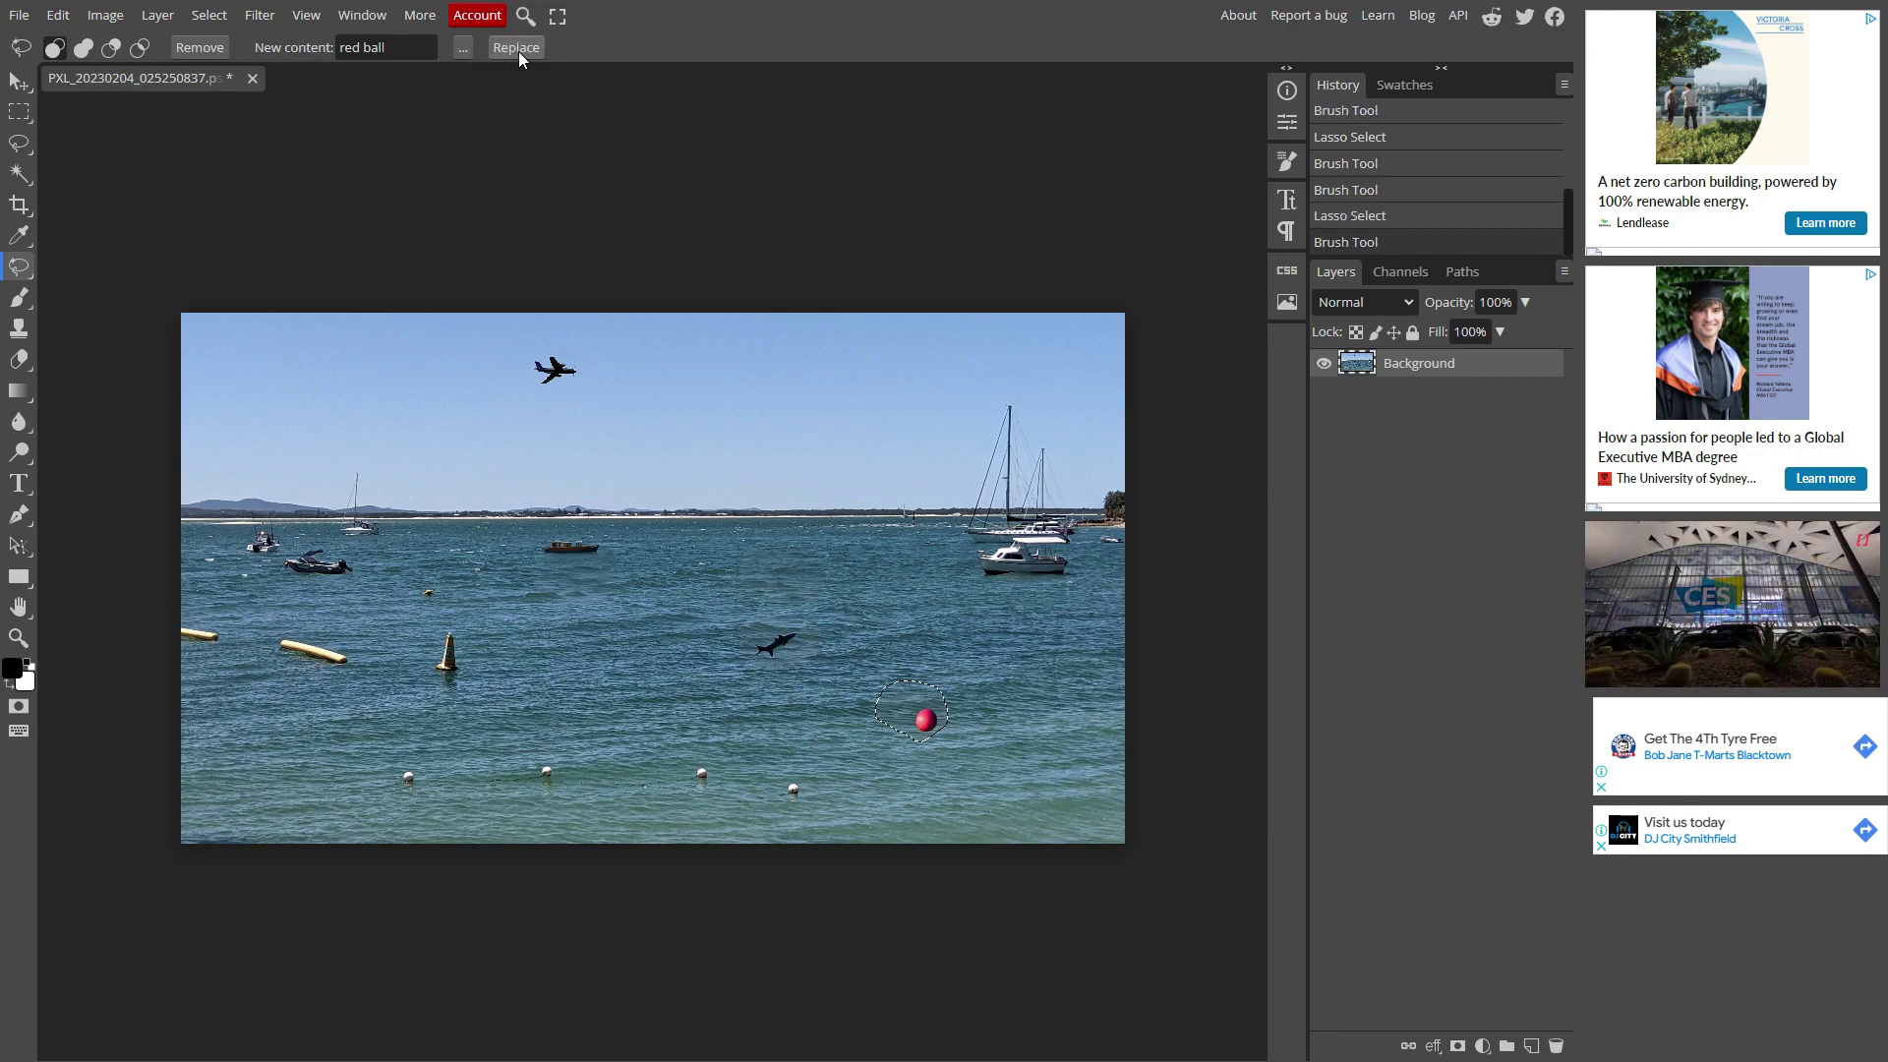
{"action": "triple_click", "coordinate": [374, 49]}
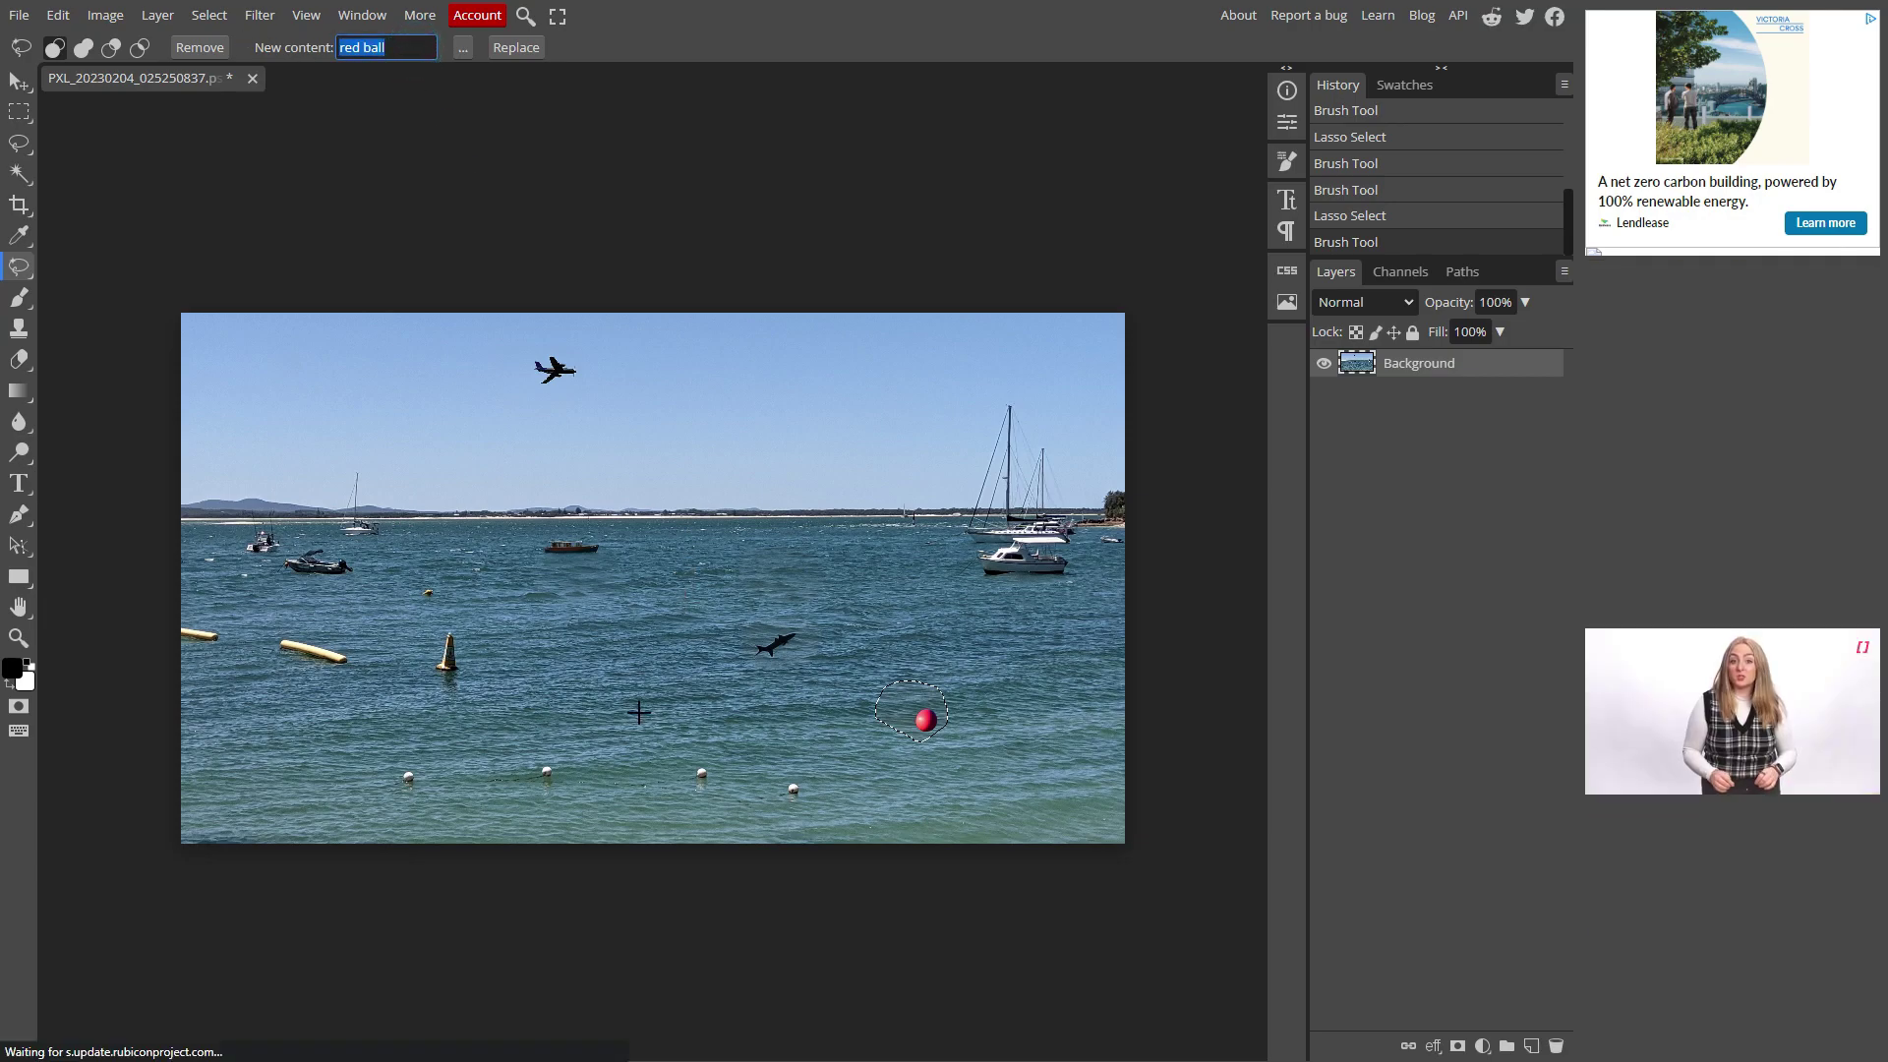
- Outline water near the lower buoys and generate 'yellow duck' in it
{"action": "left_click", "coordinate": [594, 770]}
{"action": "left_click_drag", "start_coordinate": [594, 770], "coordinate": [587, 751]}
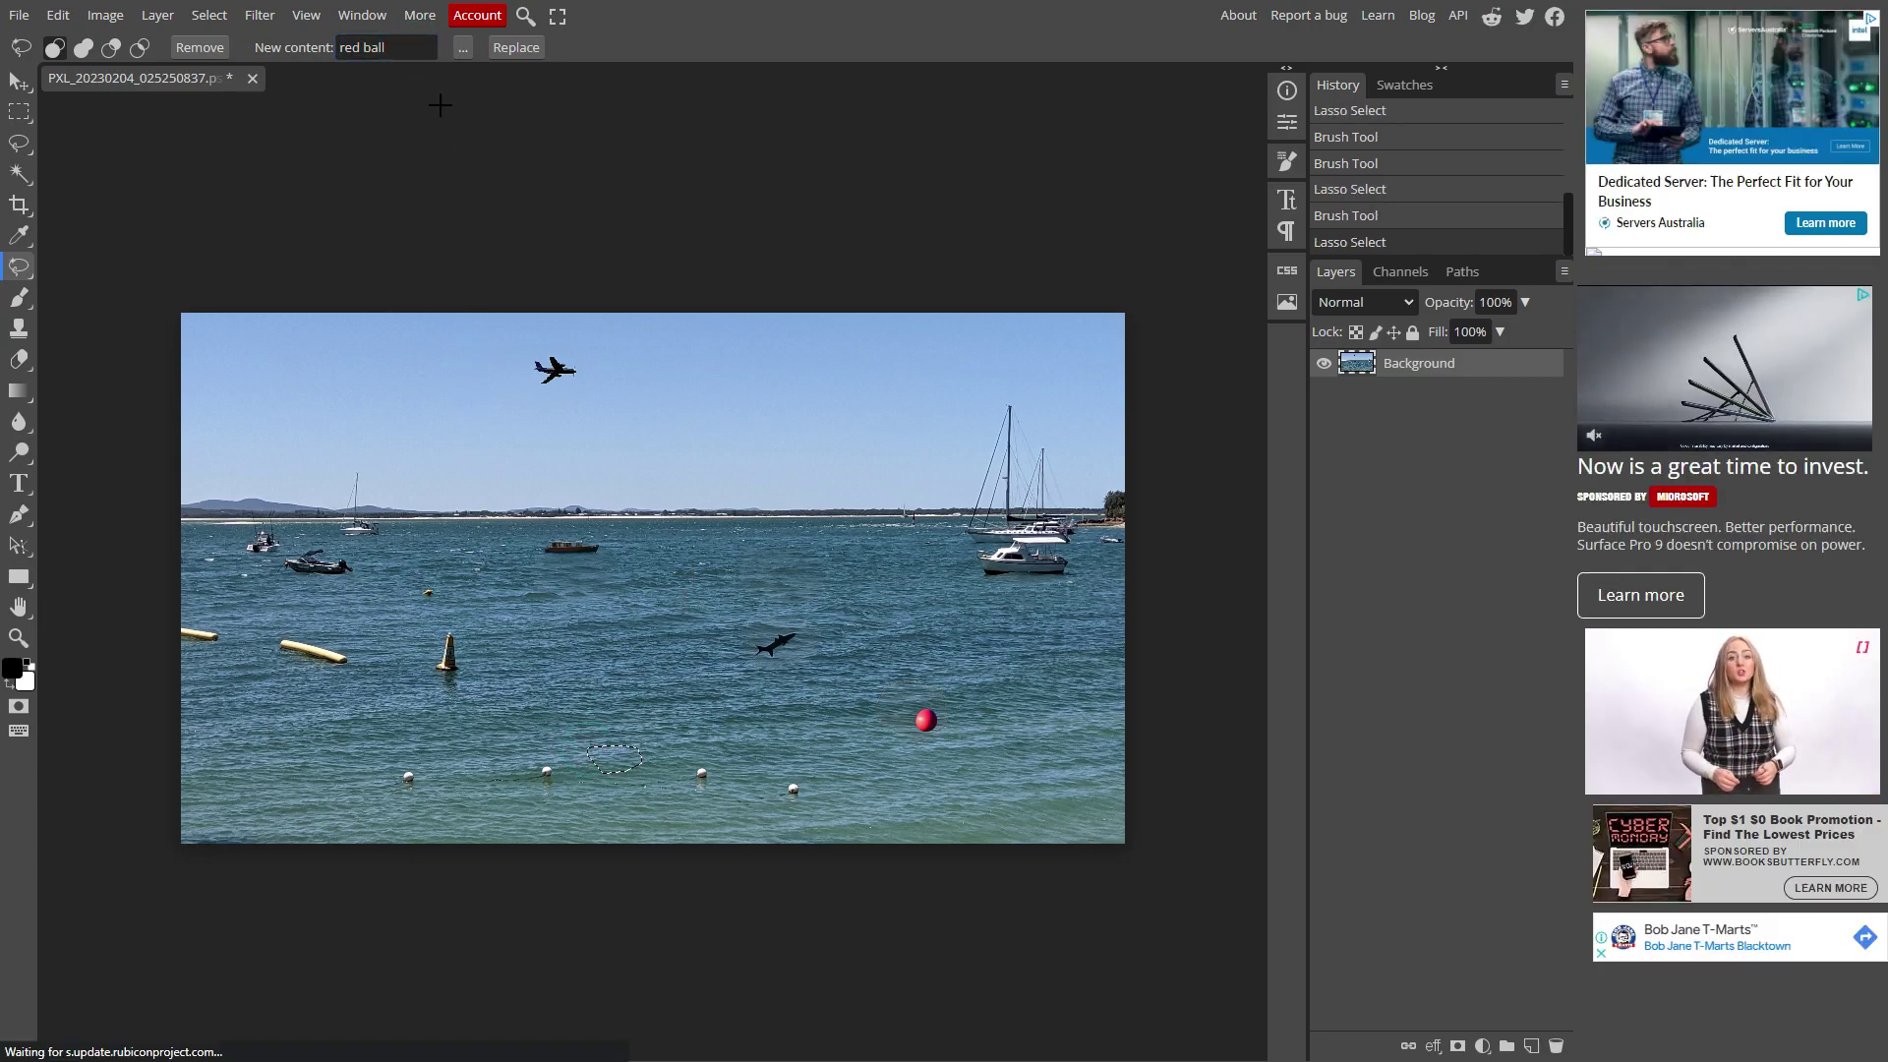
{"action": "left_click", "coordinate": [407, 41]}
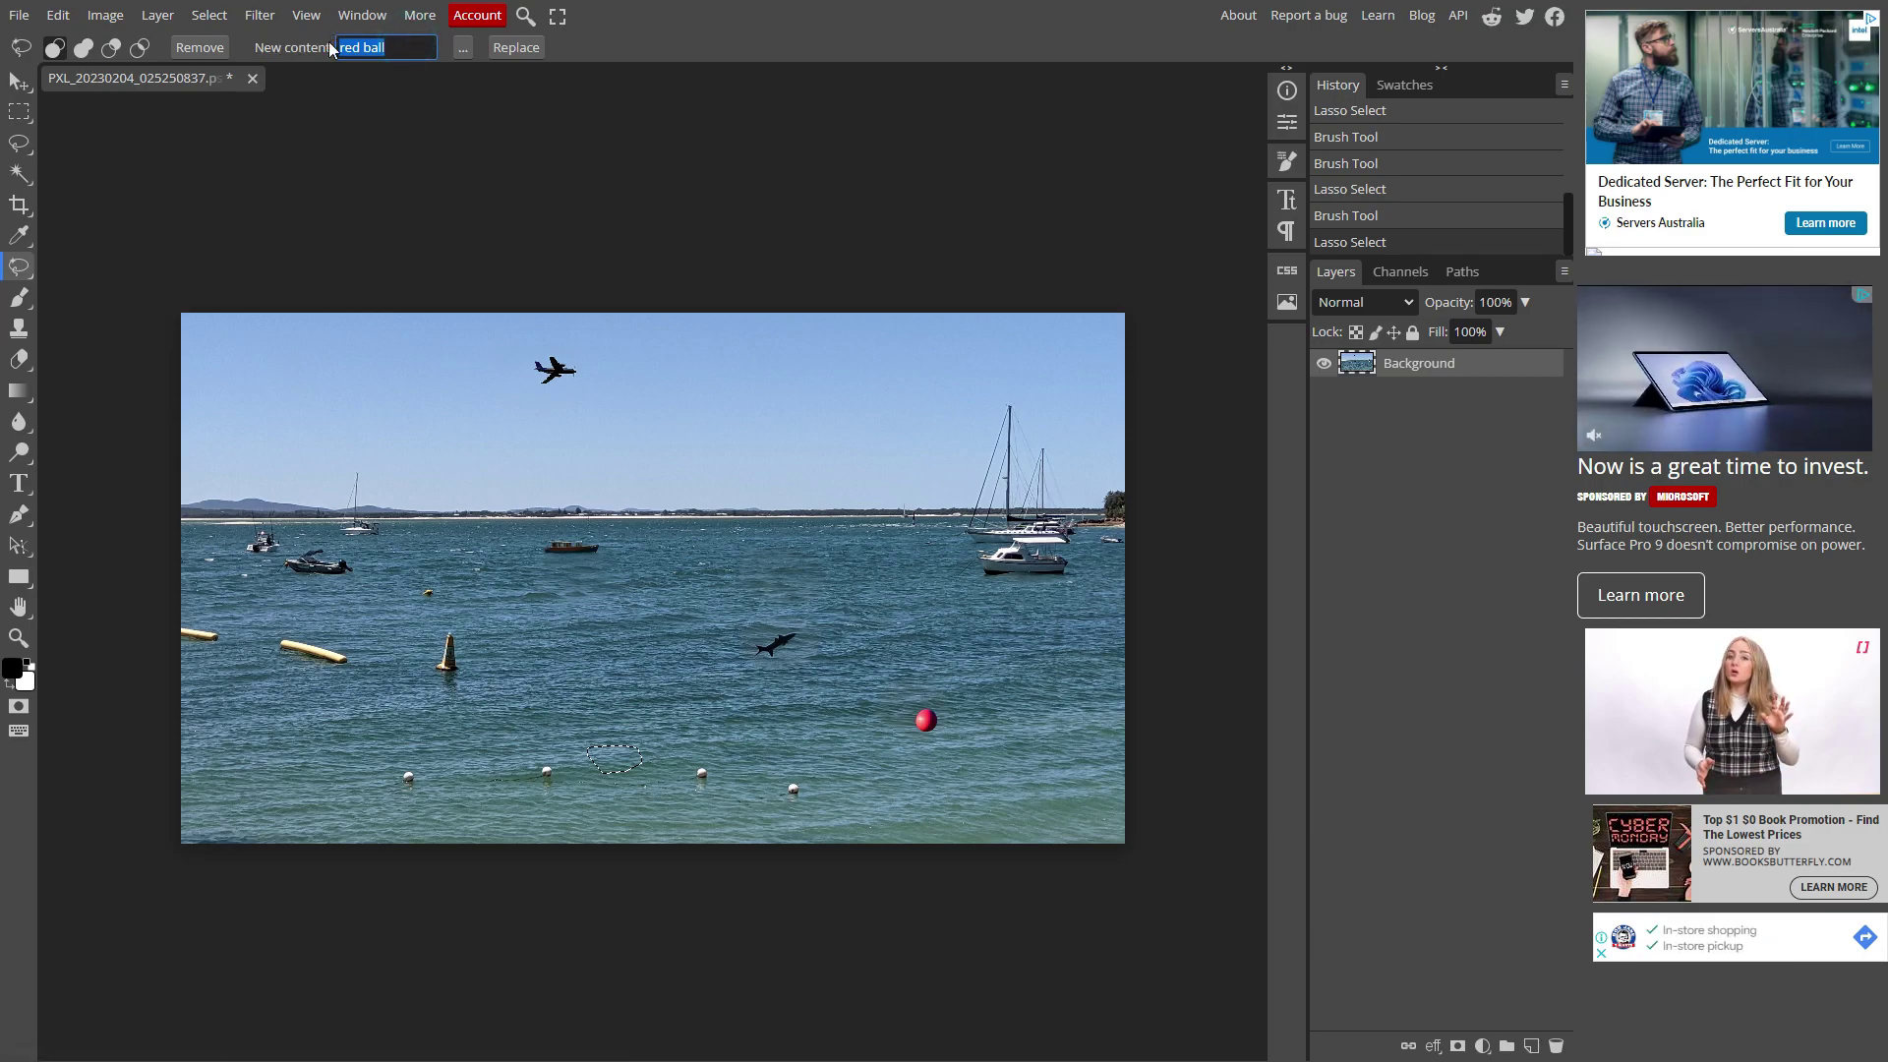
{"action": "type", "text": "yellow duck"}
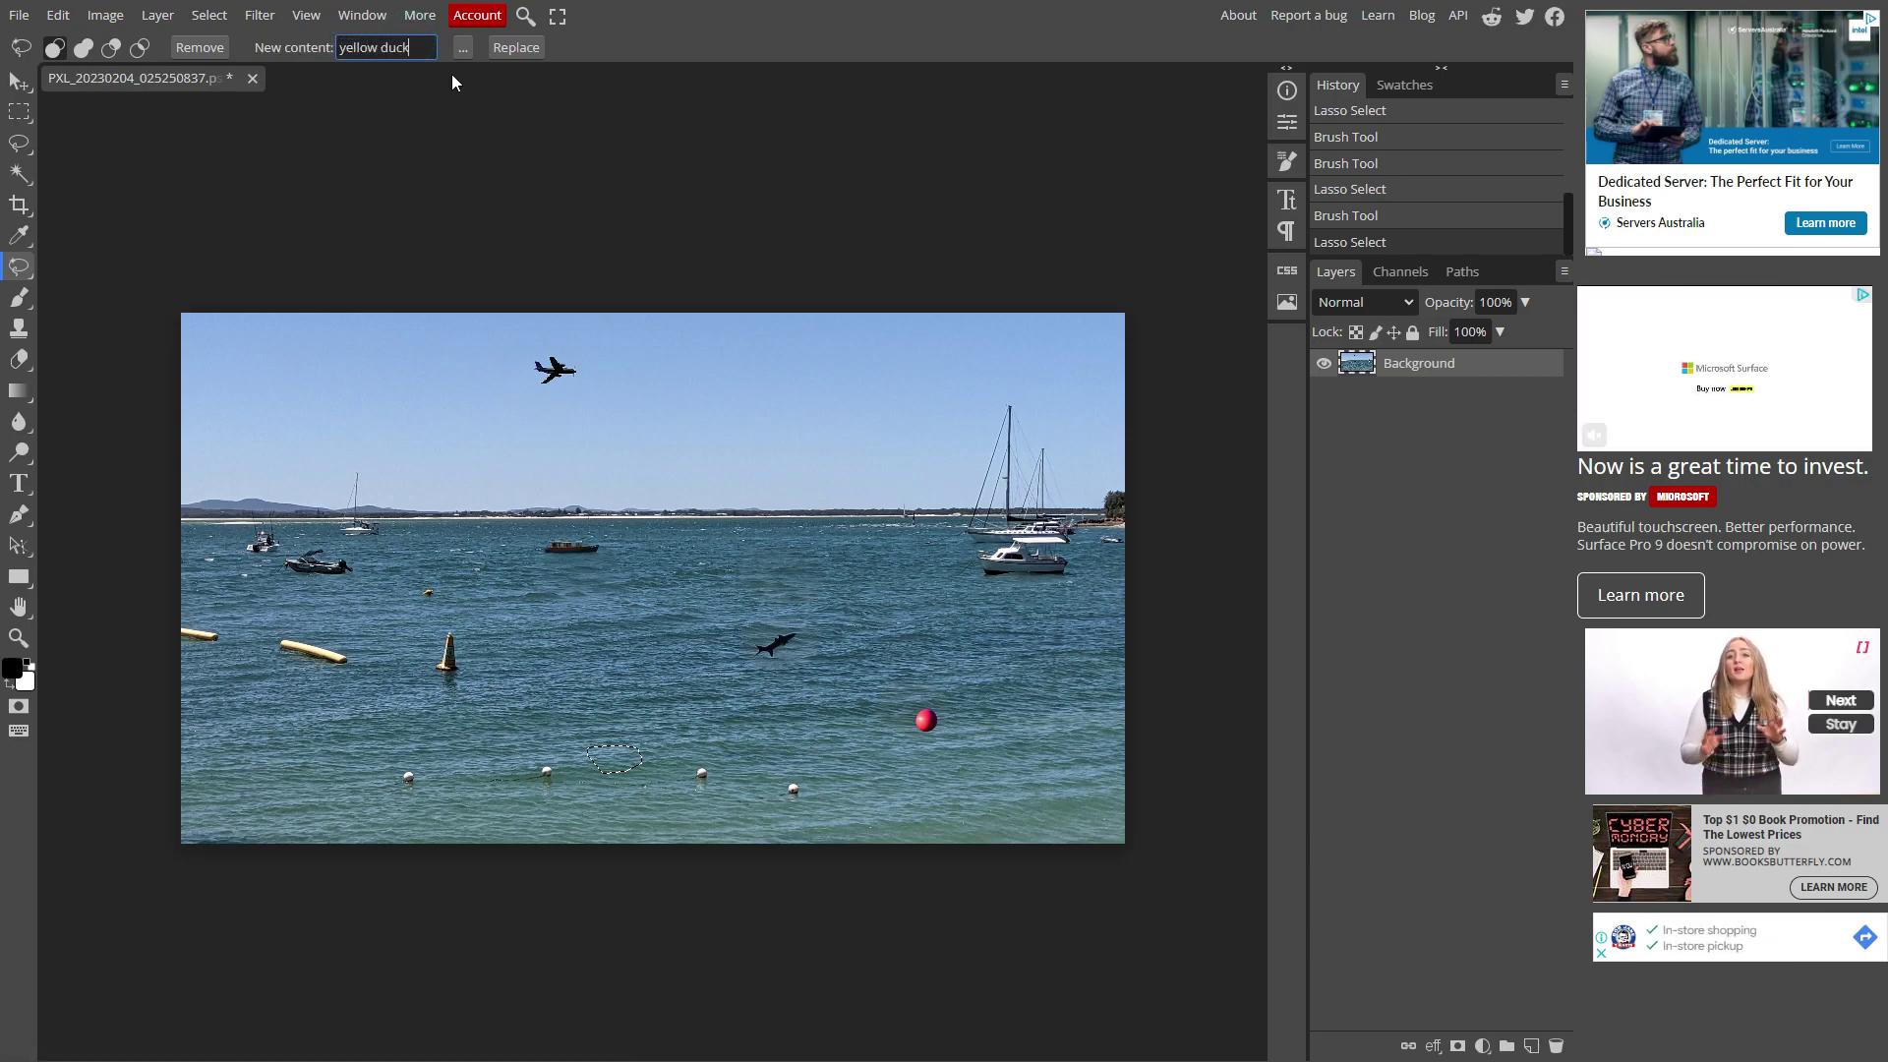
{"action": "left_click", "coordinate": [517, 46]}
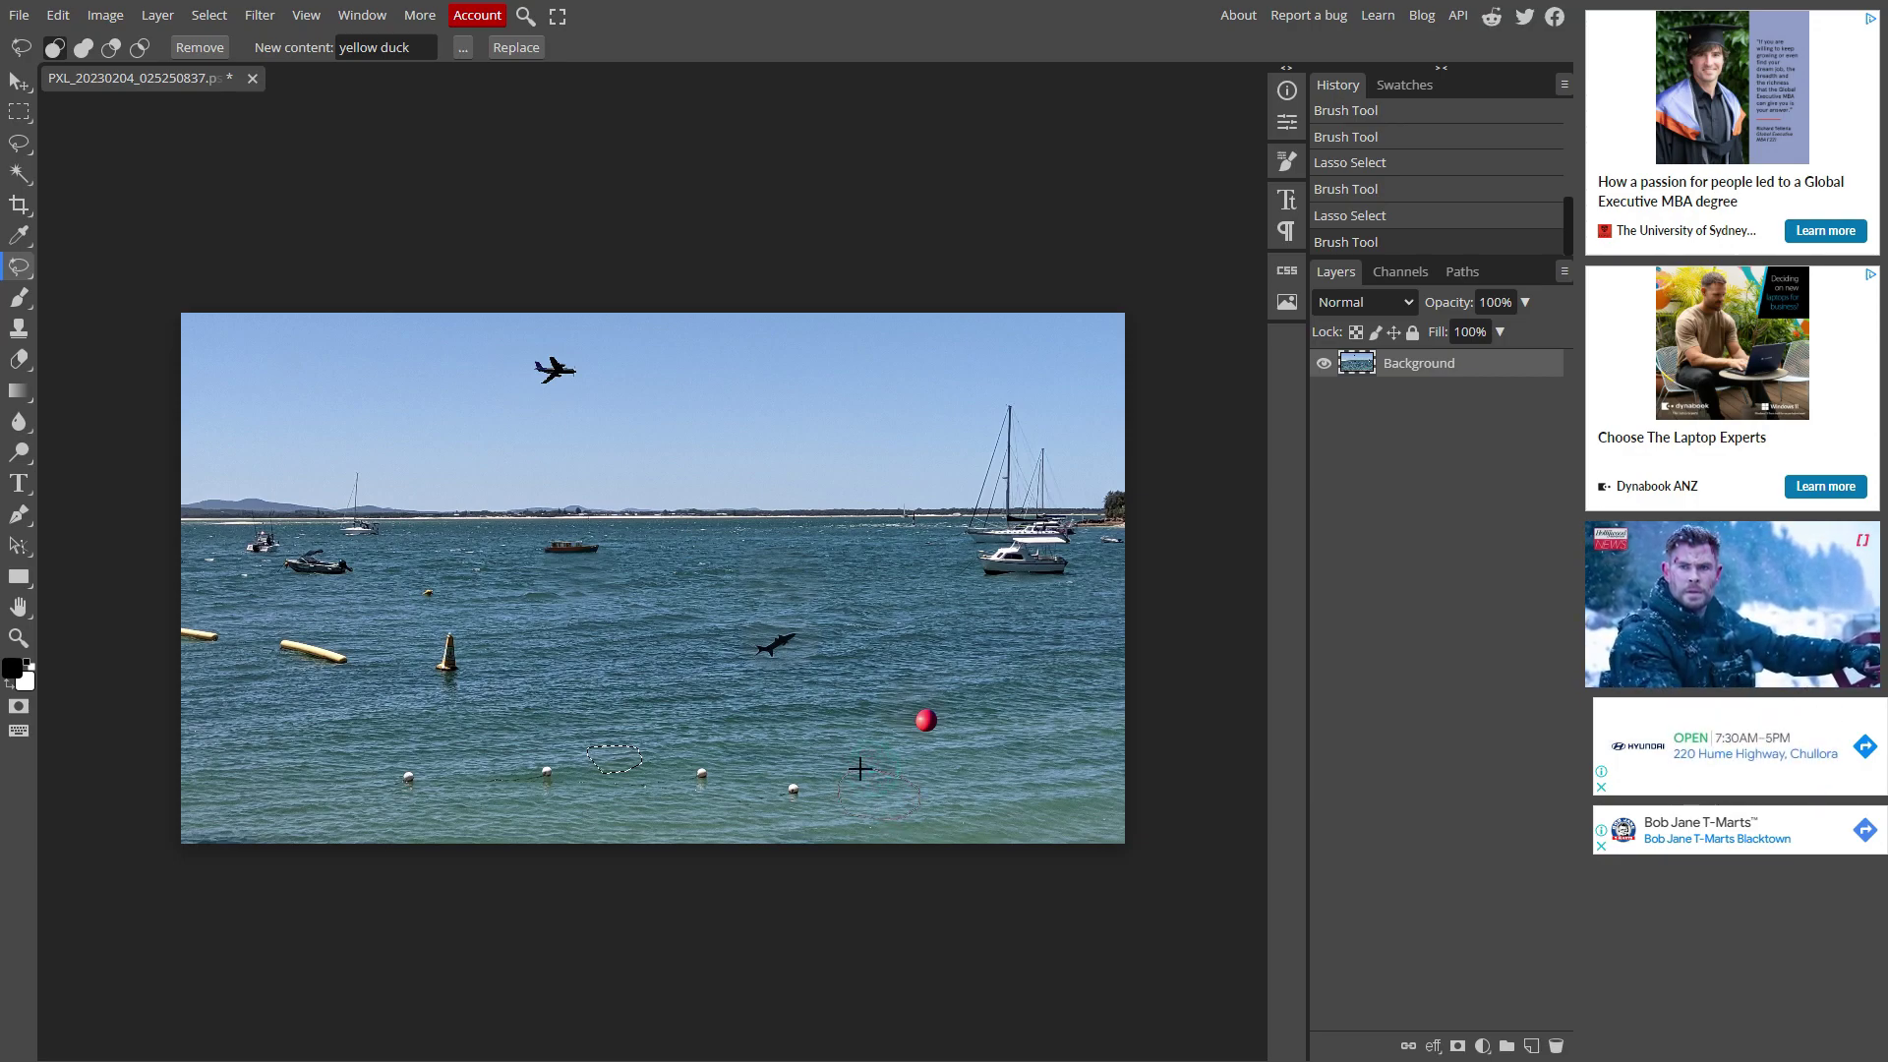
- Generate ducks in a second bottom water patch and shorten the prompt to 'duck'
{"action": "left_click_drag", "start_coordinate": [860, 768], "coordinate": [851, 770]}
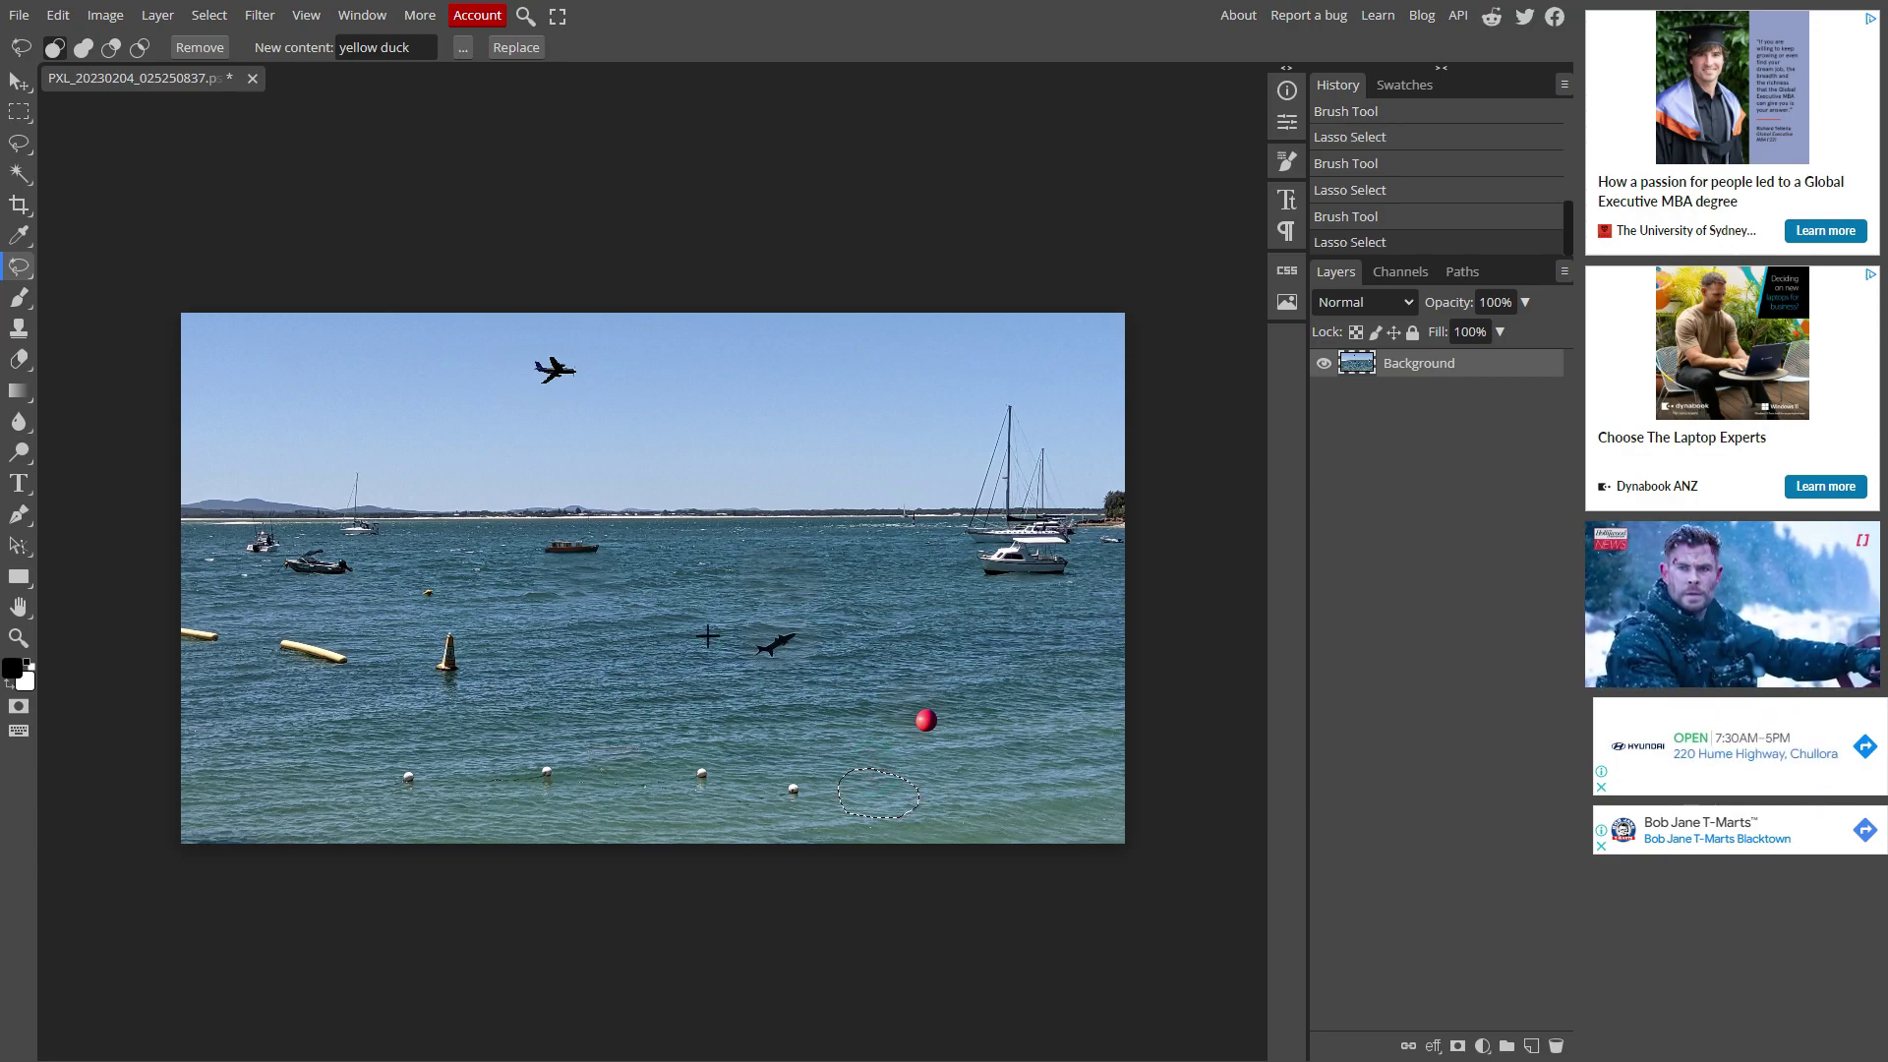
{"action": "left_click", "coordinate": [500, 47]}
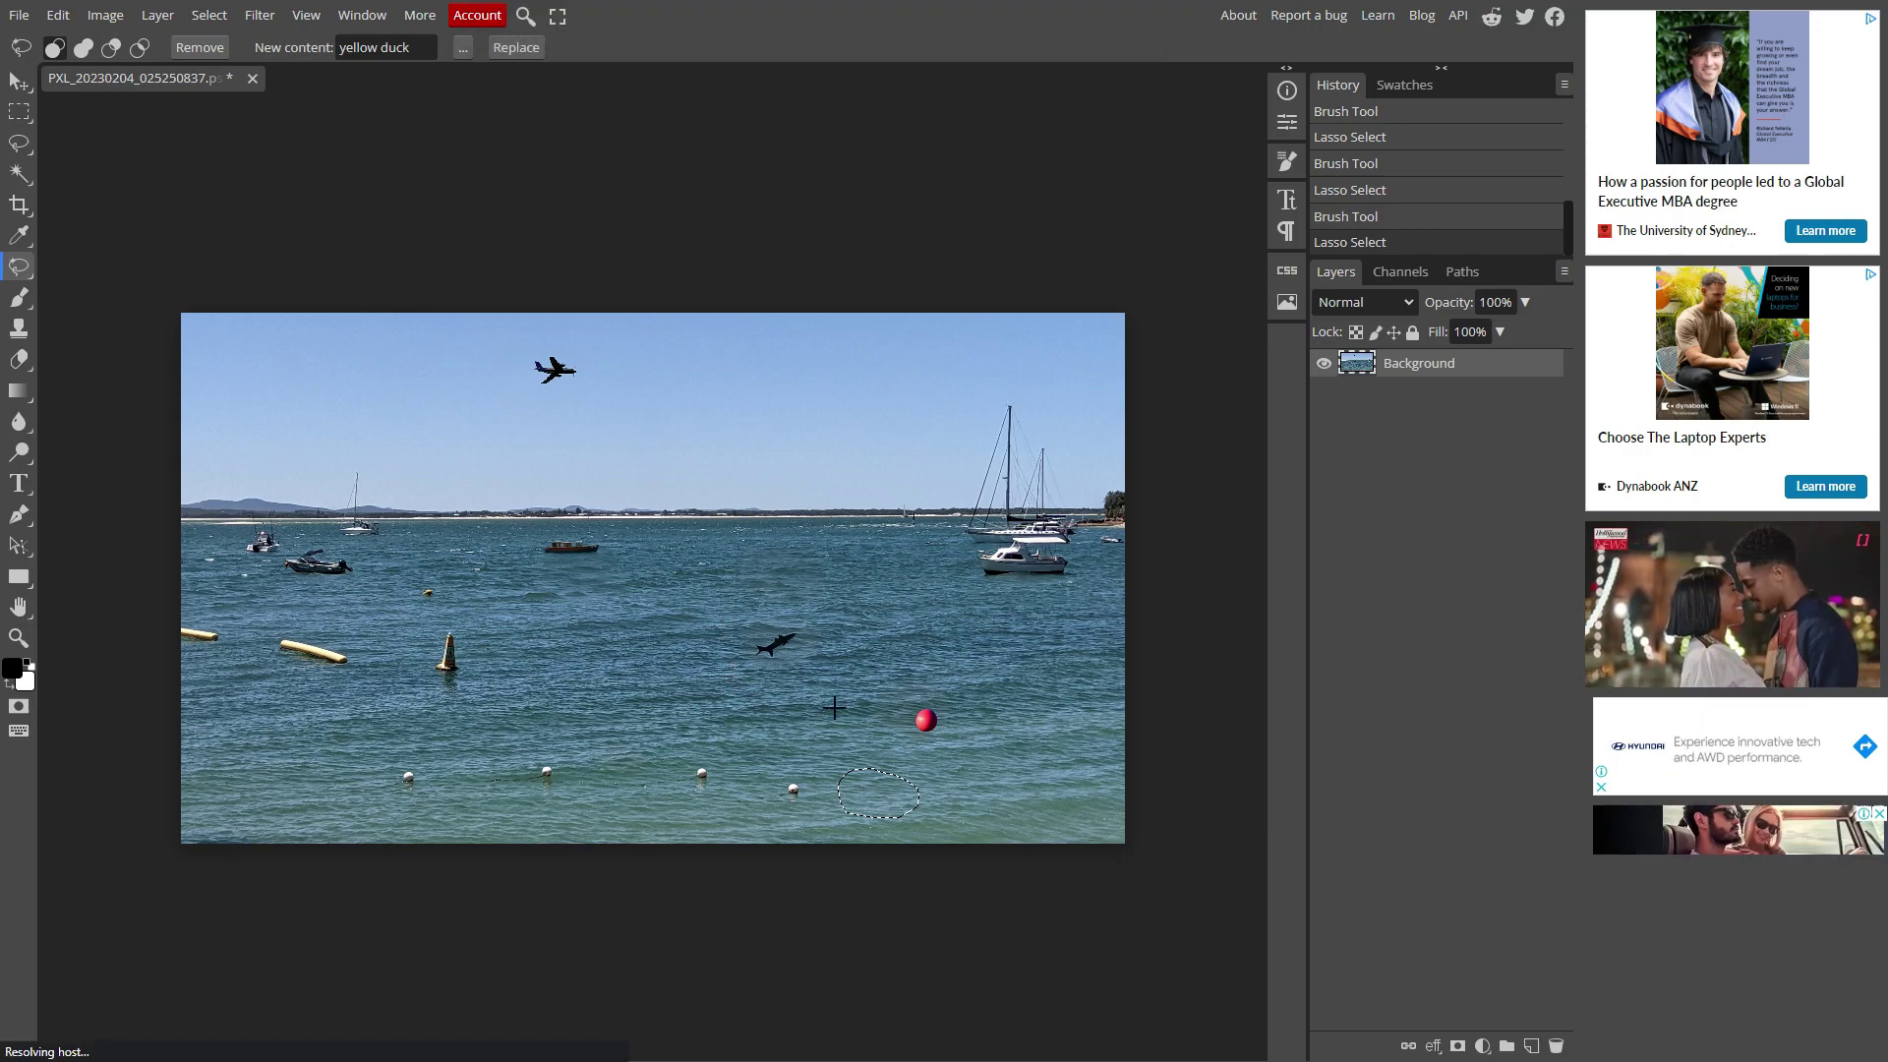
{"action": "double_click", "coordinate": [362, 47]}
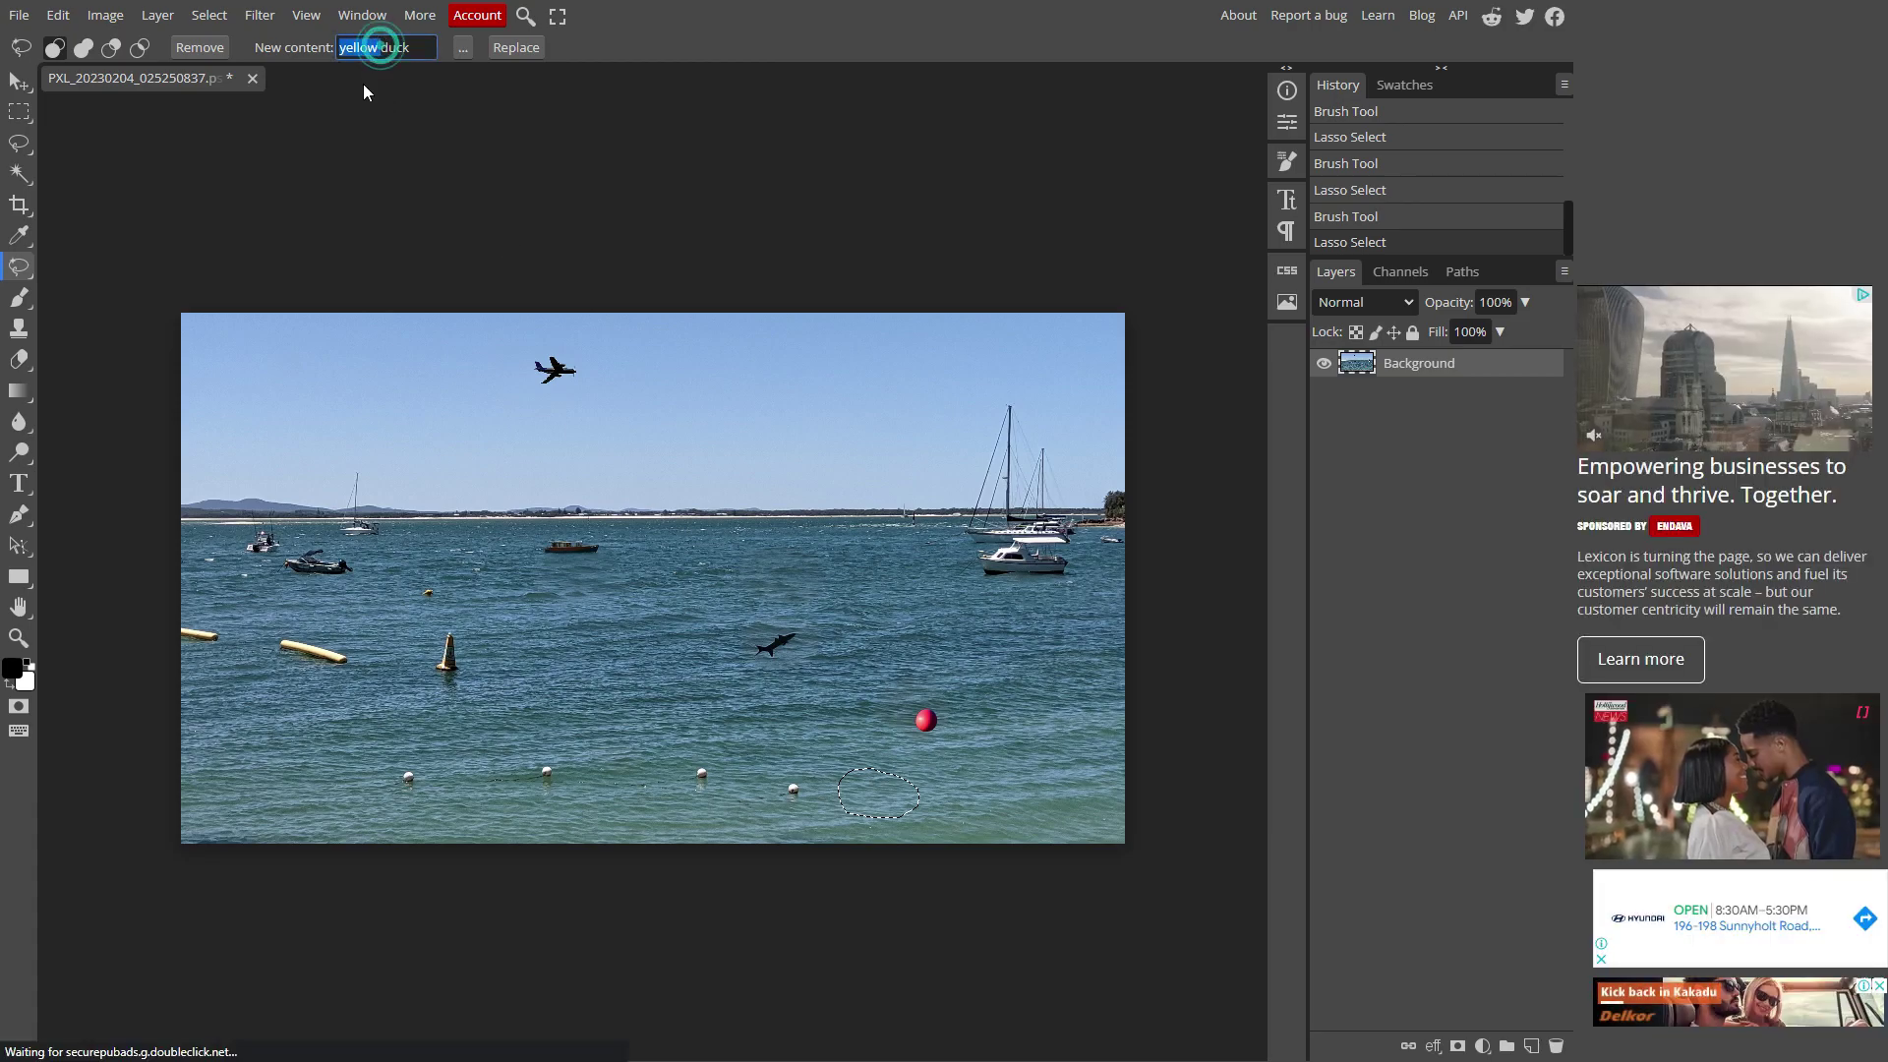
{"action": "key", "text": "Delete"}
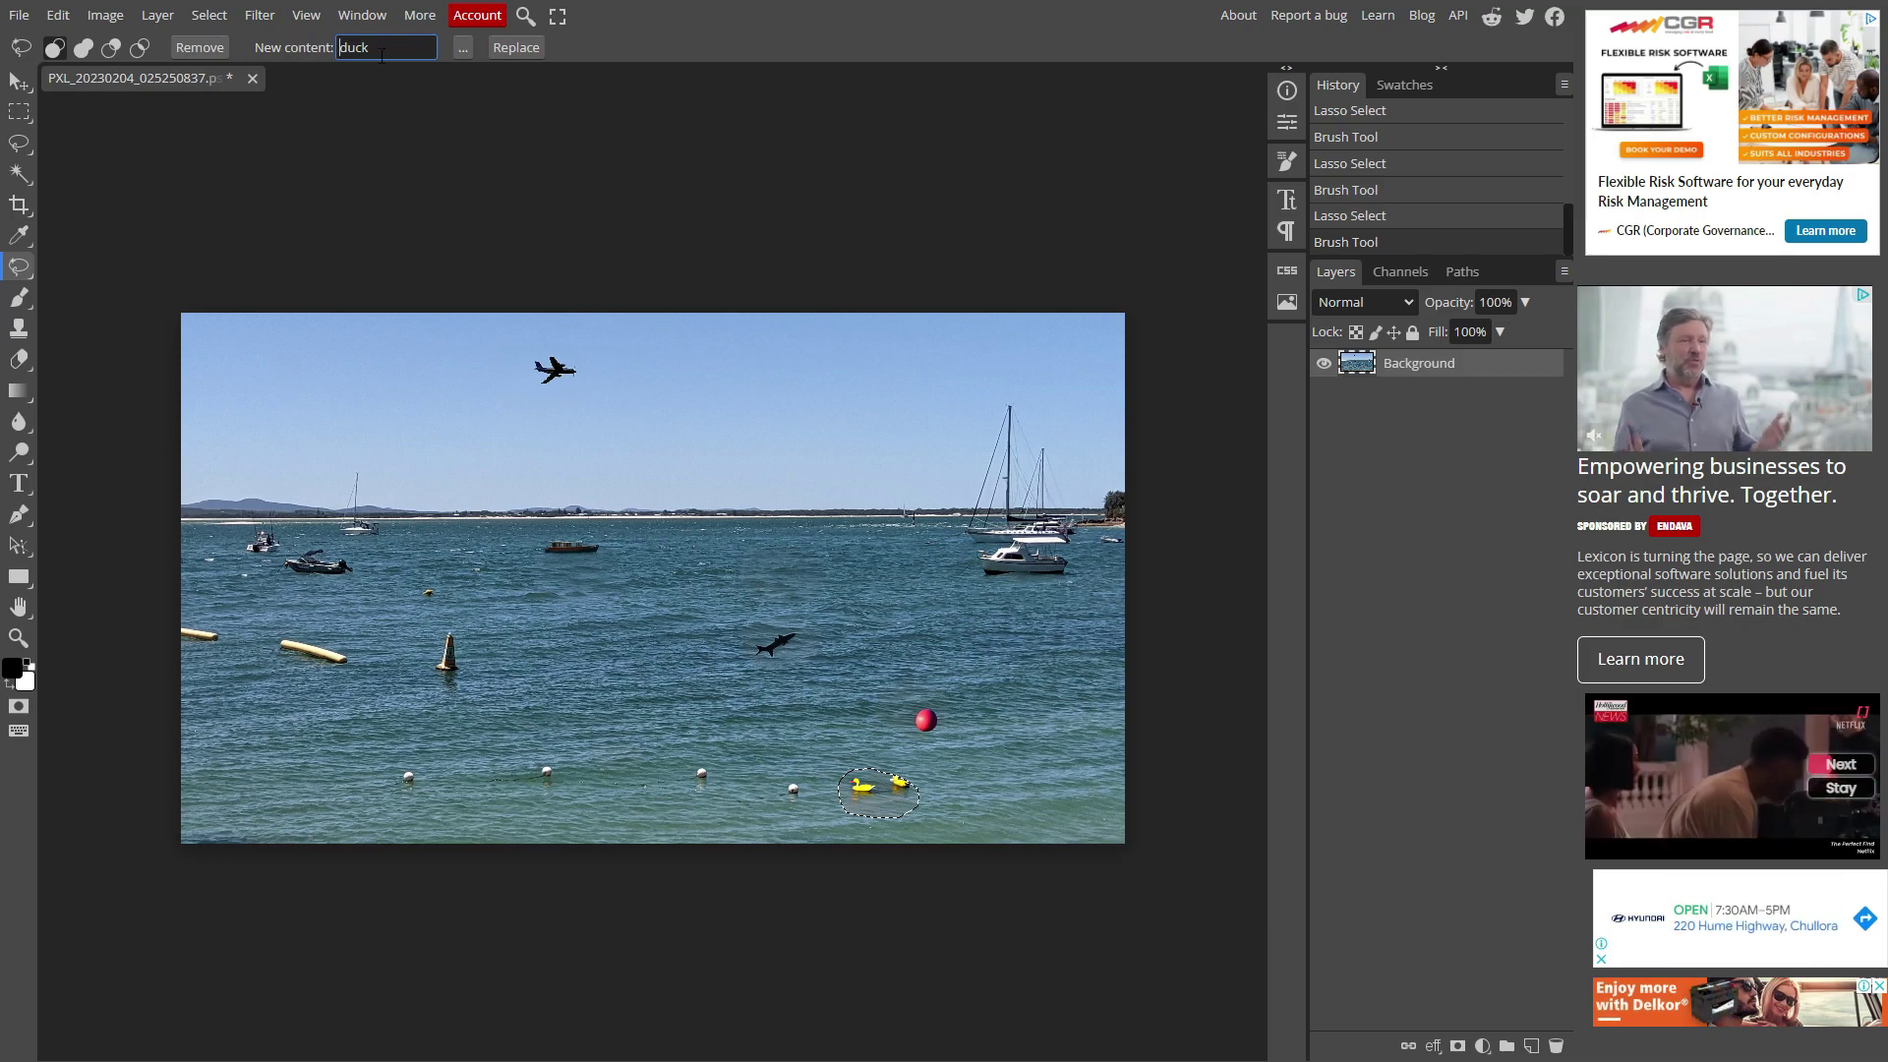
{"action": "double_click", "coordinate": [350, 46]}
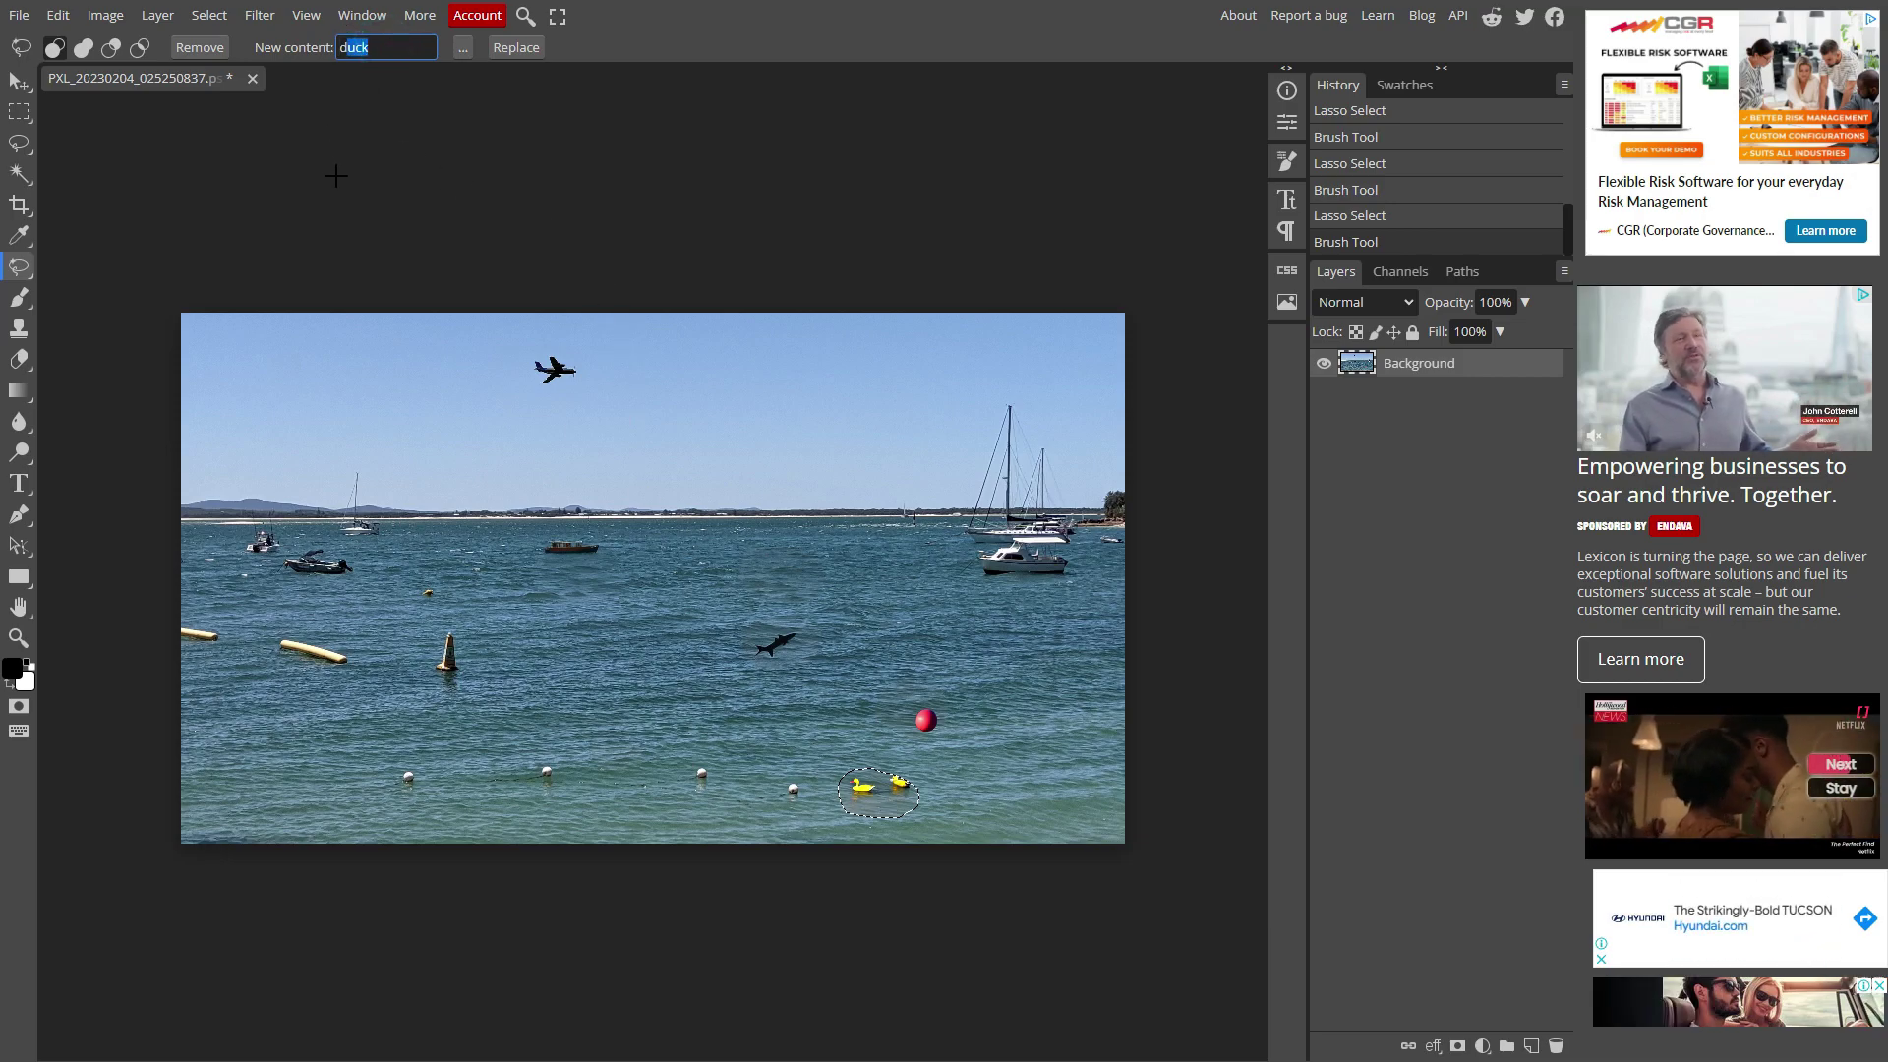